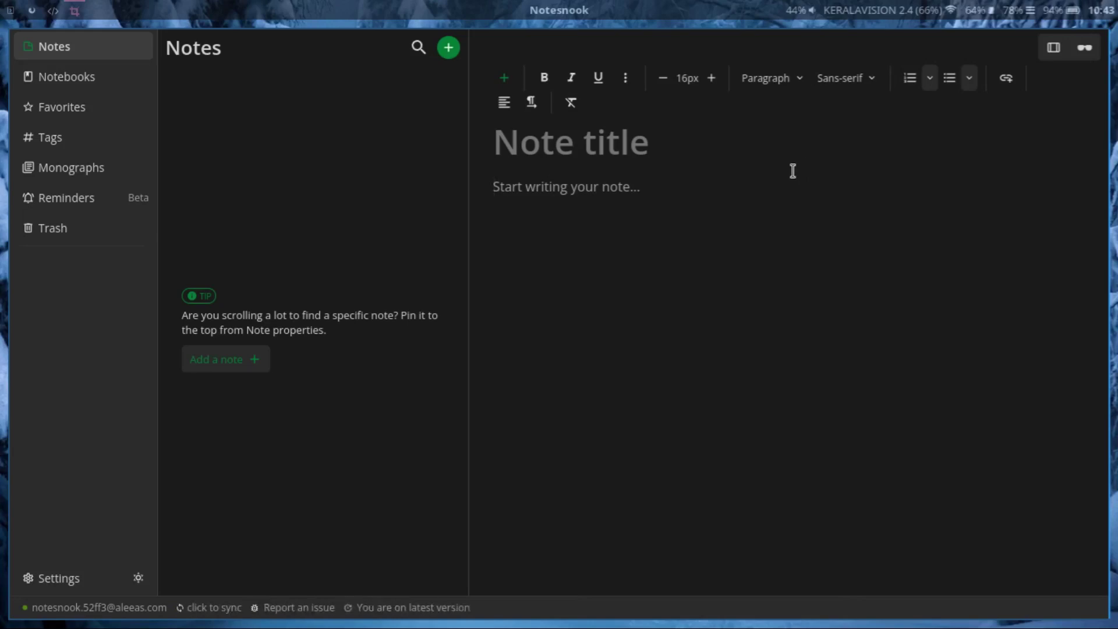
Switch between workspaces to locate the Notesnook website and the Notesnook desktop app
key(super+1)
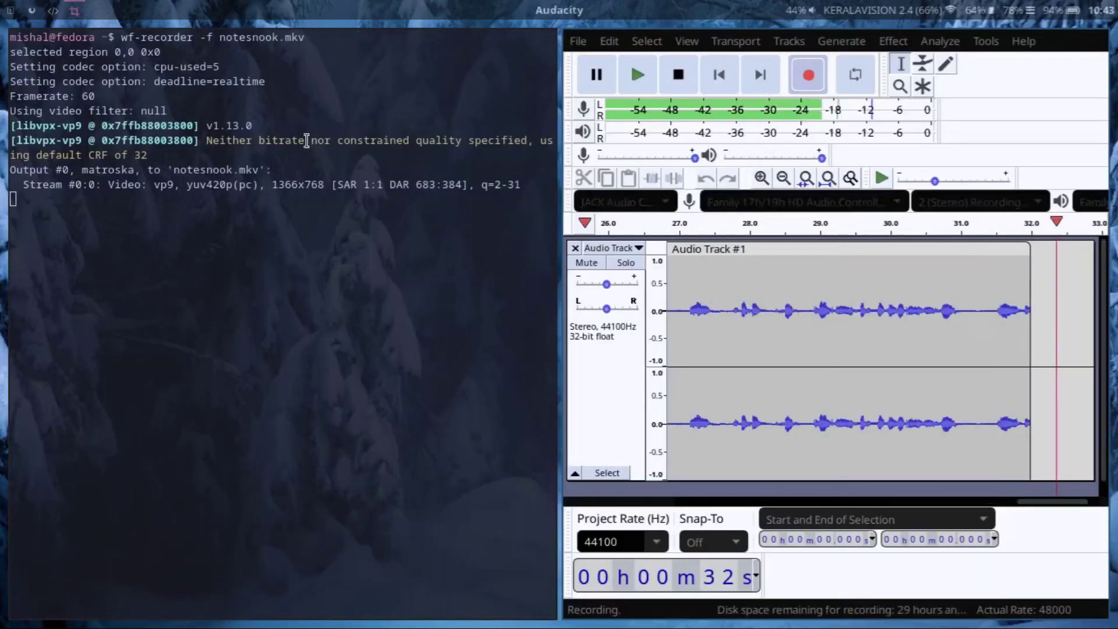
key(super+2)
key(super+3)
key(super+2)
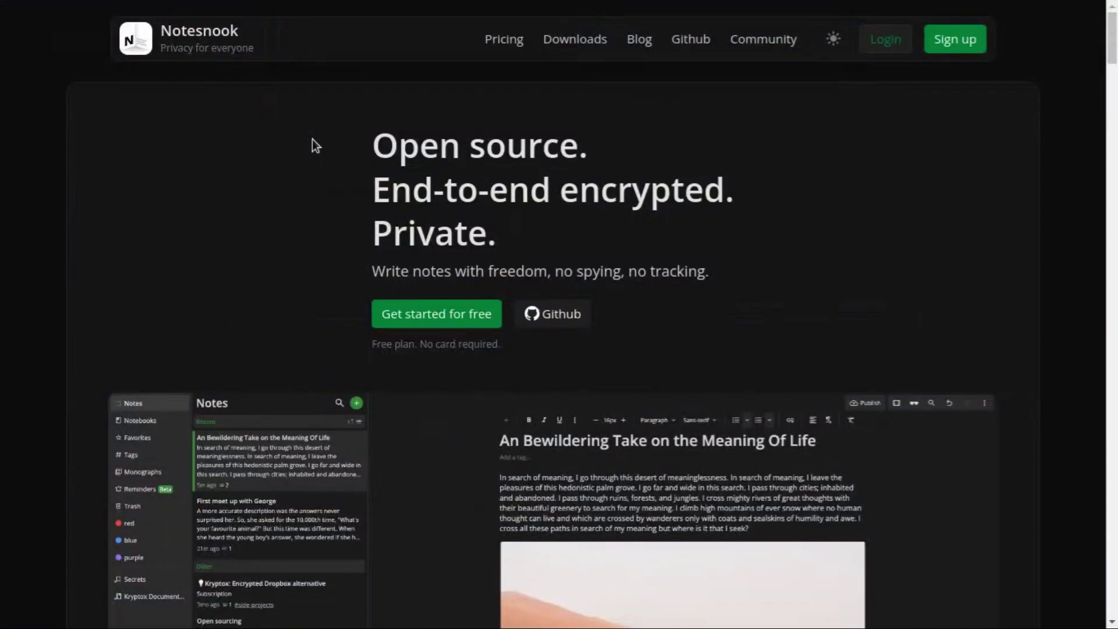
key(super+4)
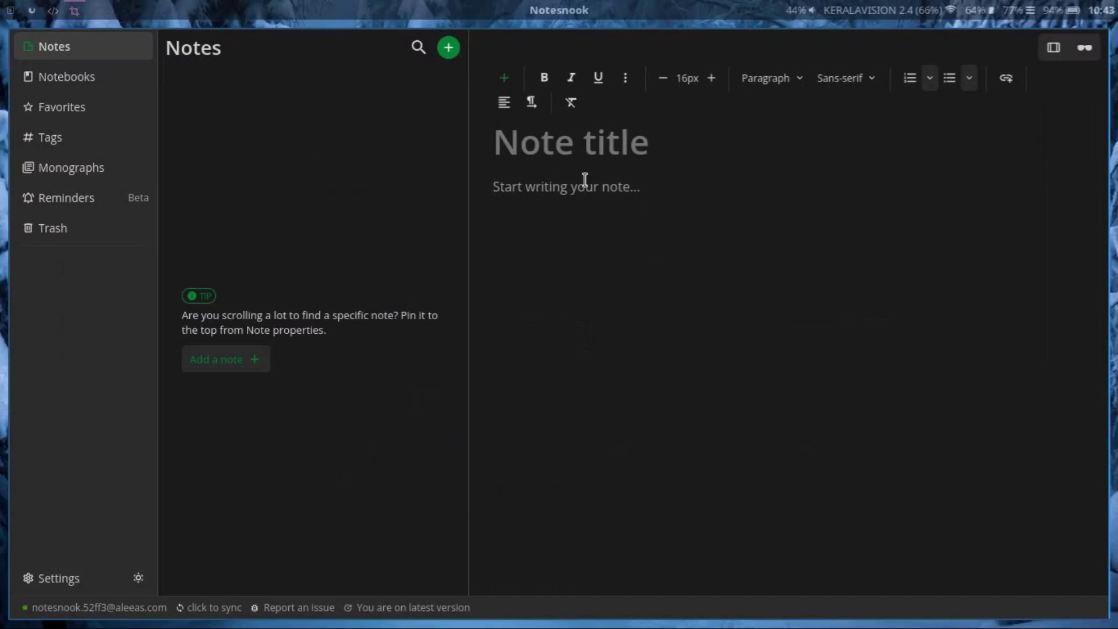
key(super+2)
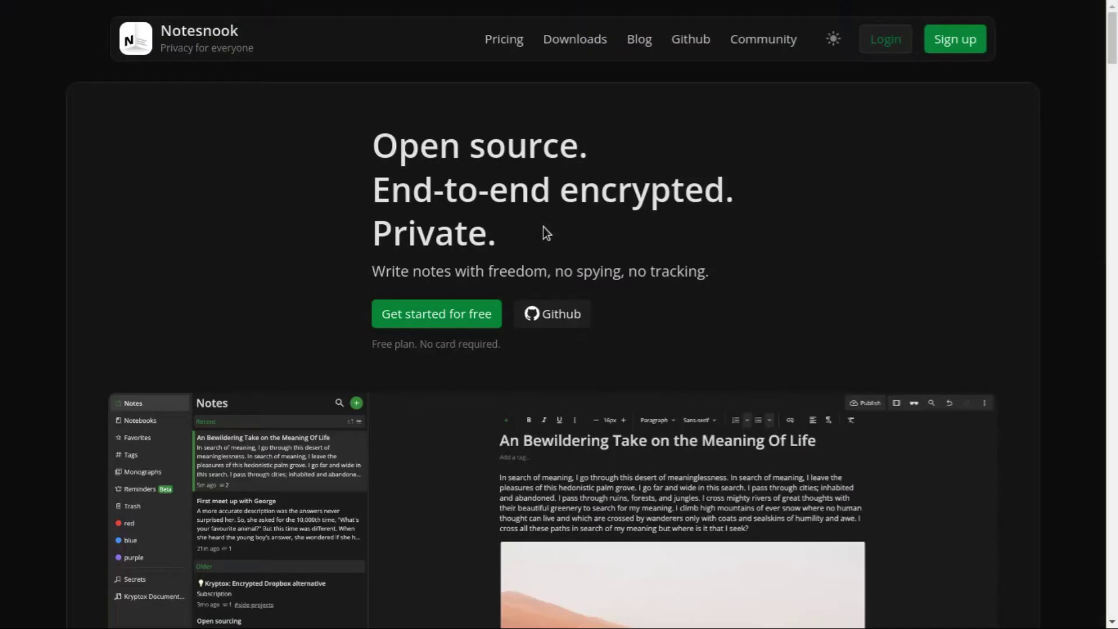
Scroll through the Notesnook website, then return to the desktop
scroll(452, 329, down, 5)
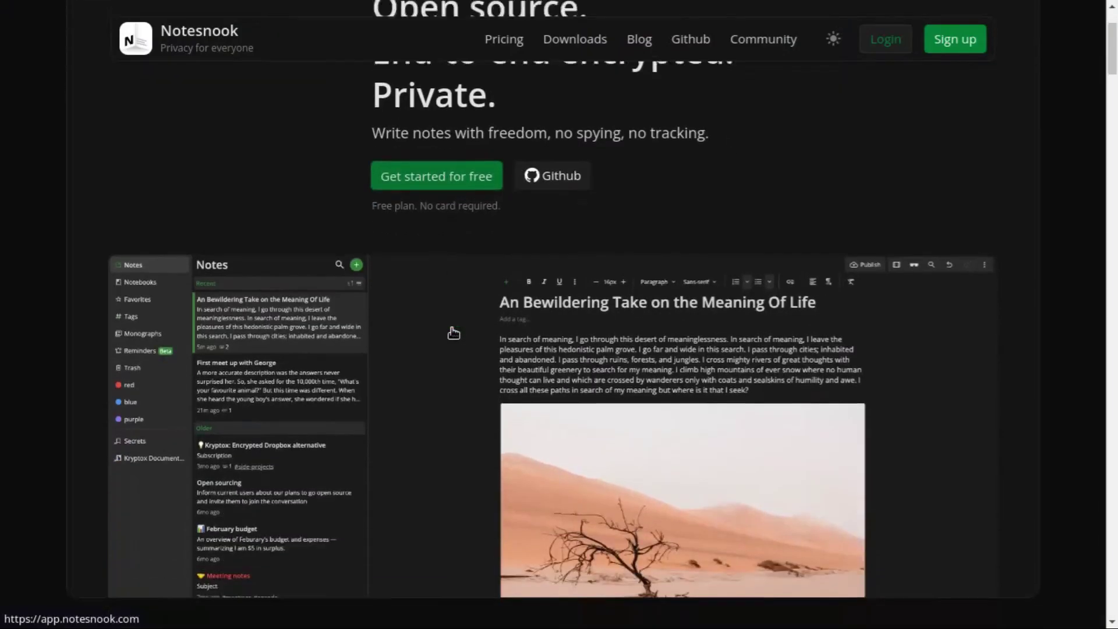
scroll(453, 333, down, 6)
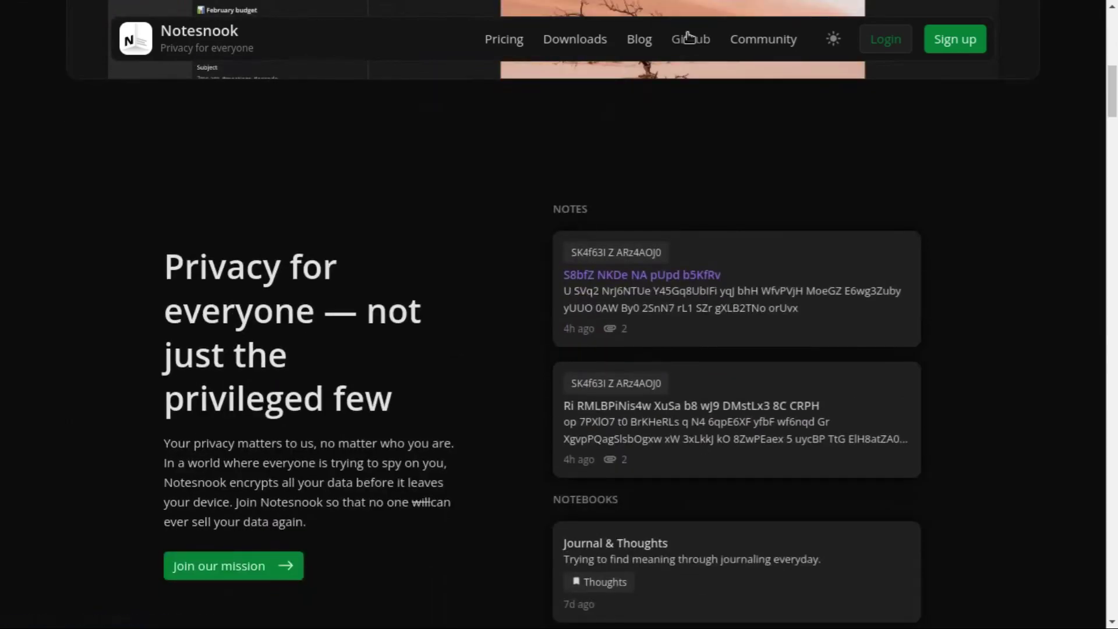
scroll(551, 211, down, 15)
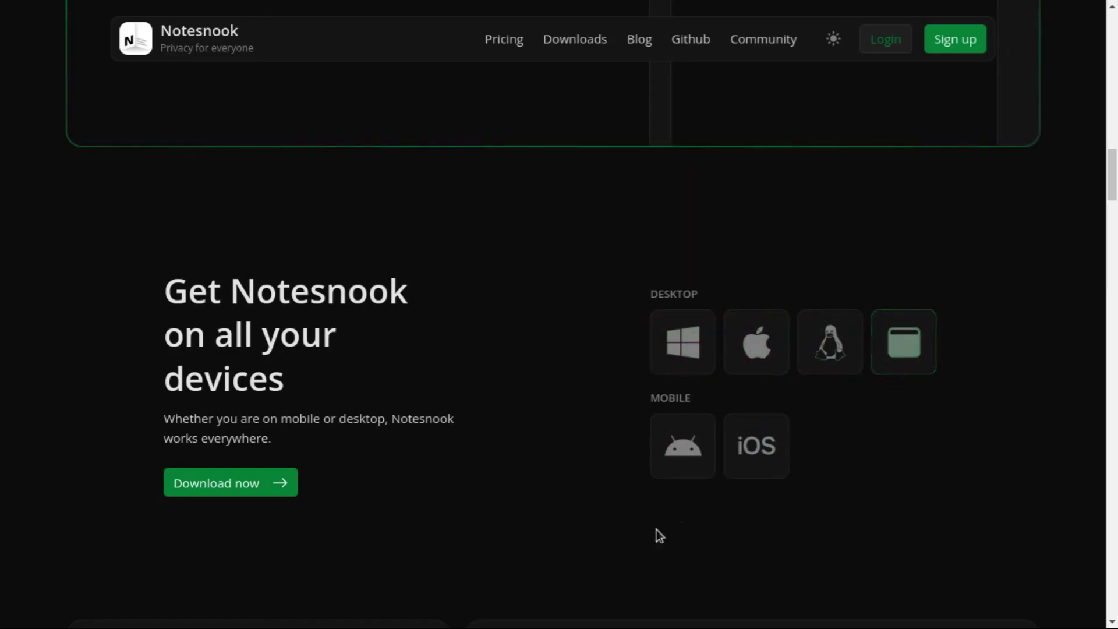
scroll(661, 422, down, 5)
scroll(661, 422, up, 20)
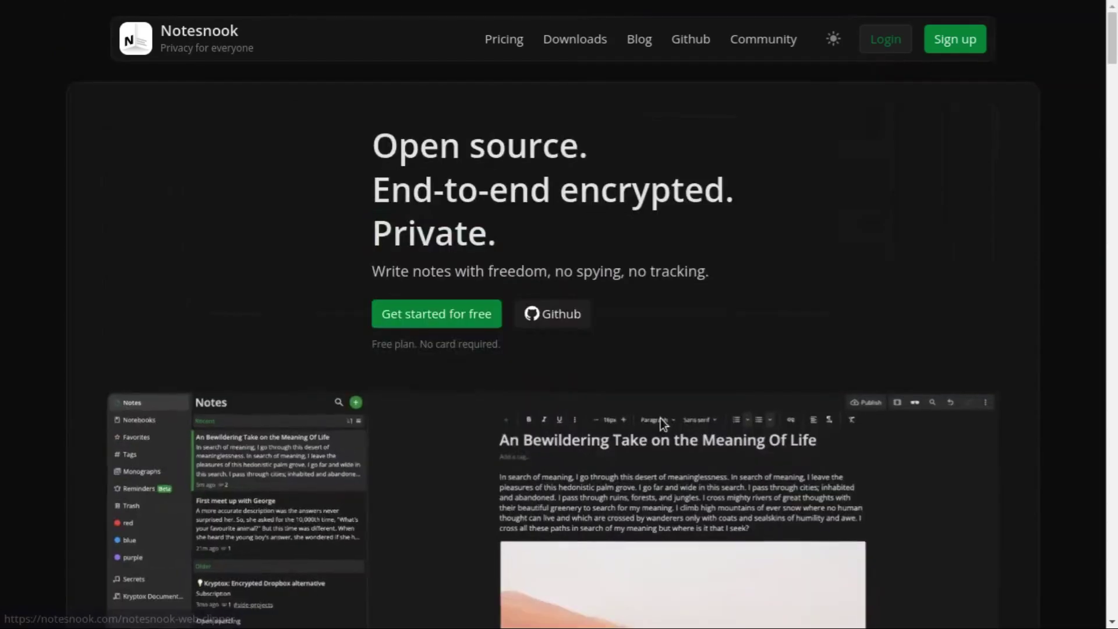
key(super+d)
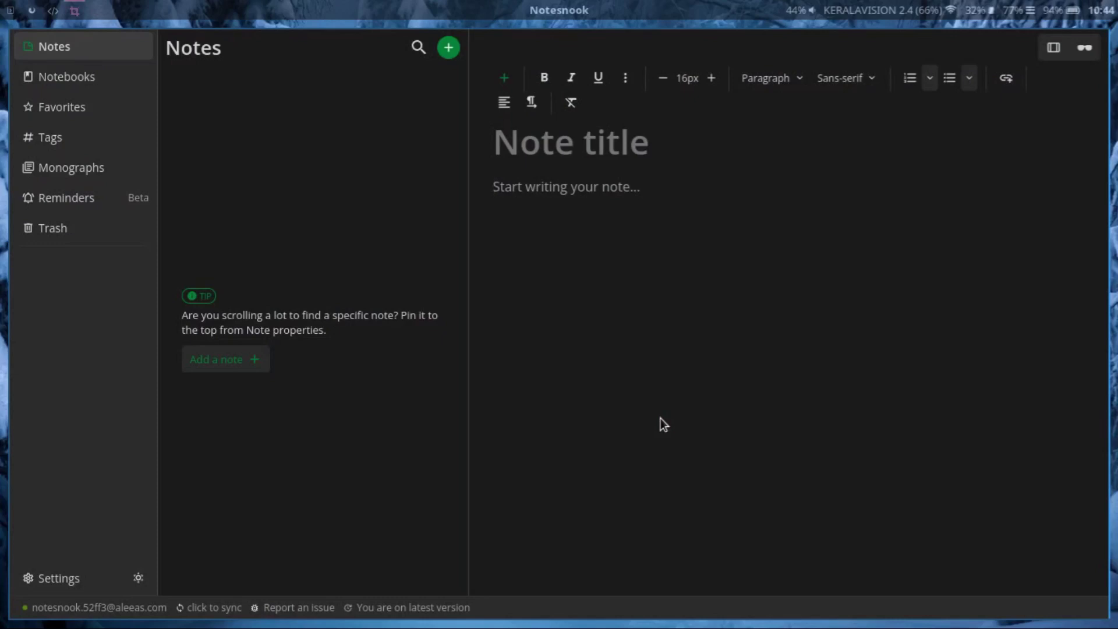
Create a new notebook named Notebook1 from the Notebooks list
click(481, 198)
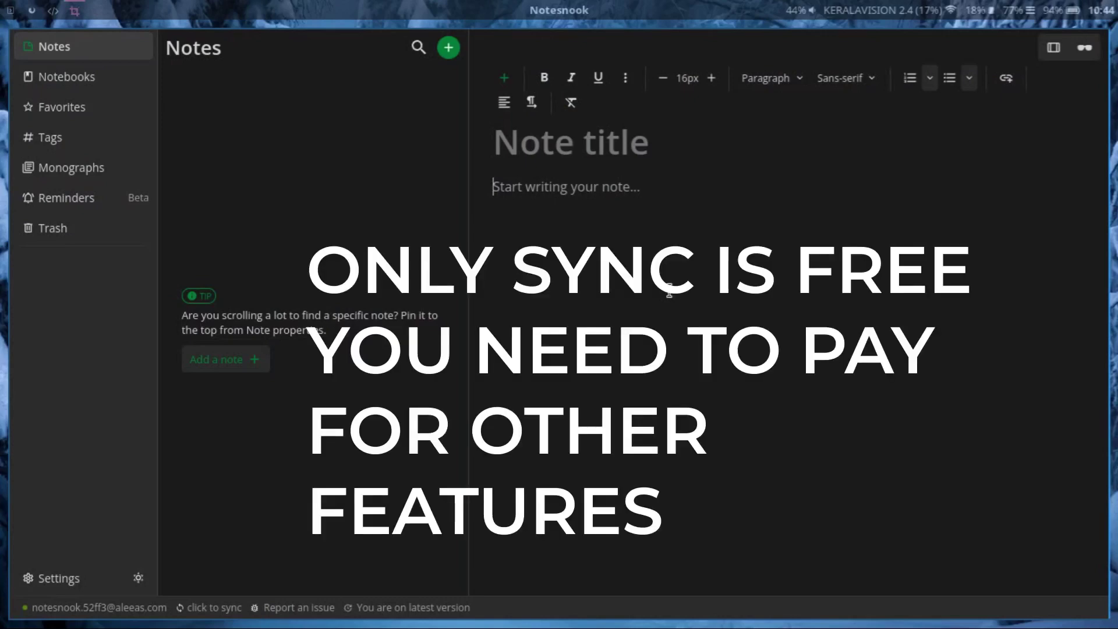
click(107, 77)
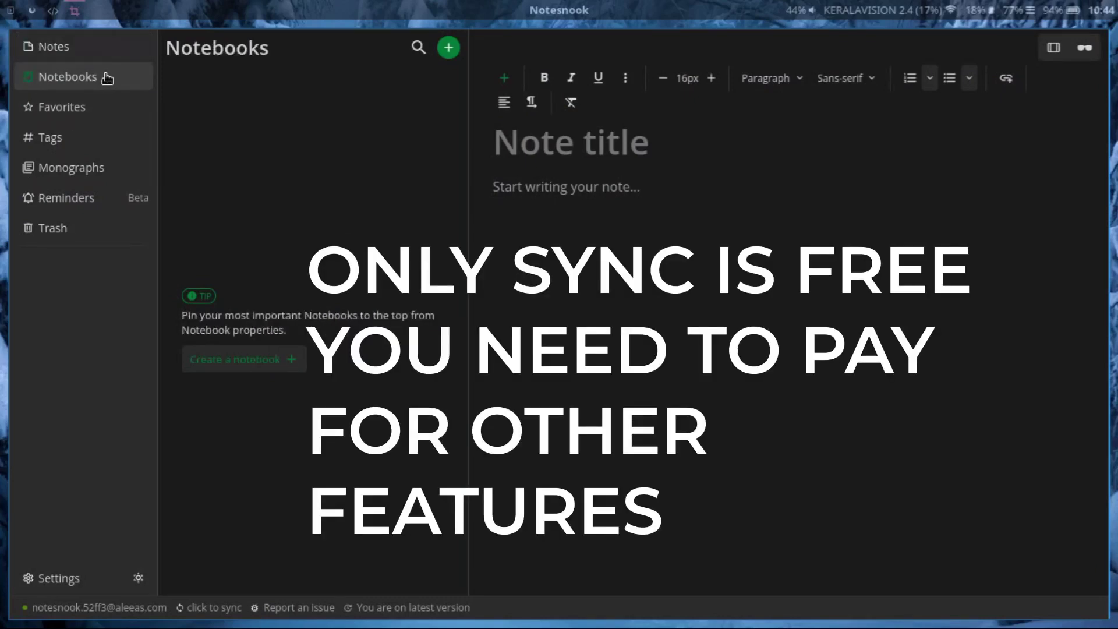
click(444, 55)
text(Noteb)
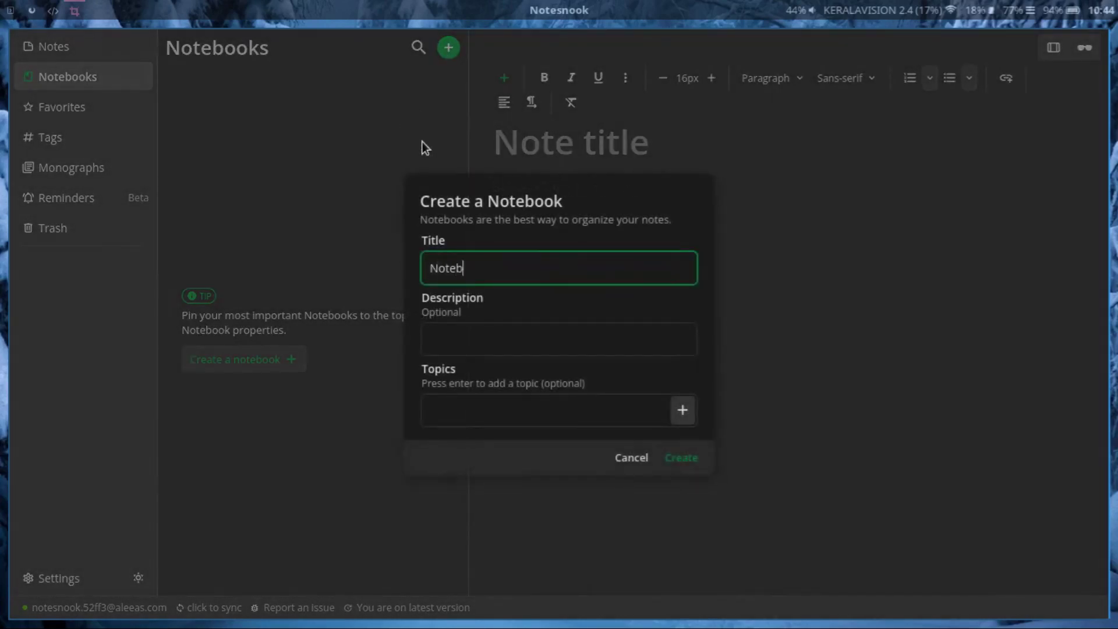
text(ook1)
key(Return)
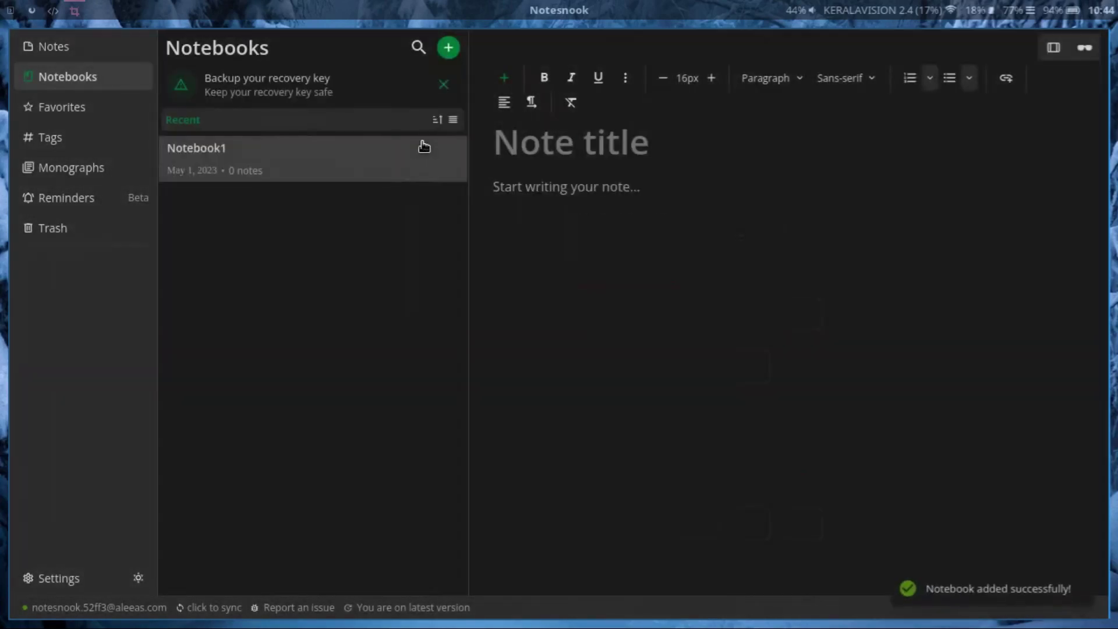
Open Notebook1, start a new note in it, and bring up its Edit Notebook details
click(366, 162)
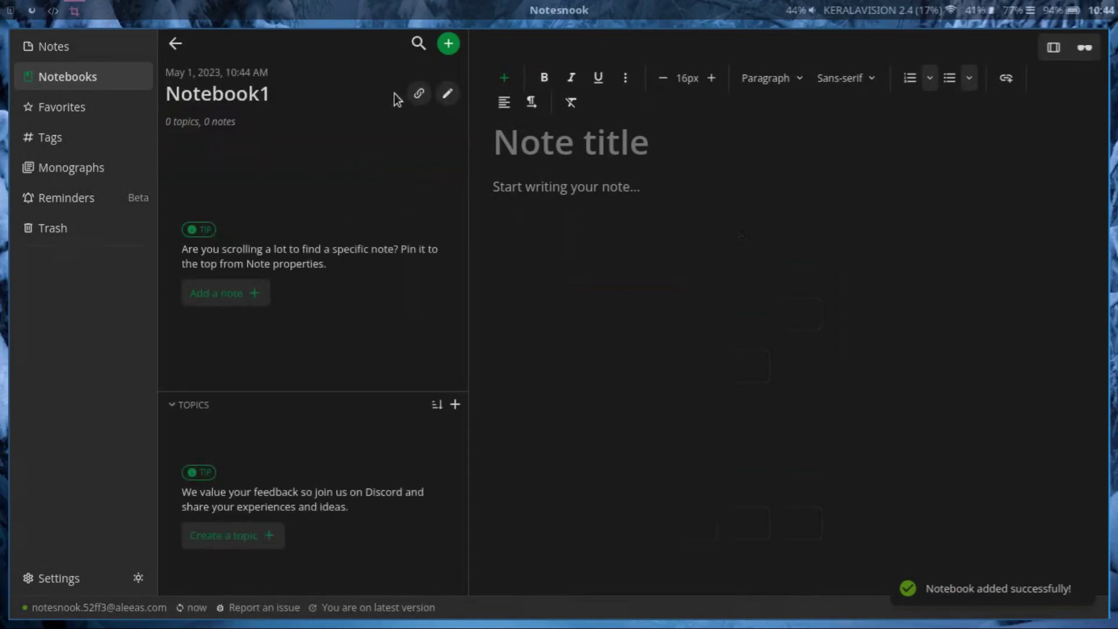
click(446, 49)
click(448, 94)
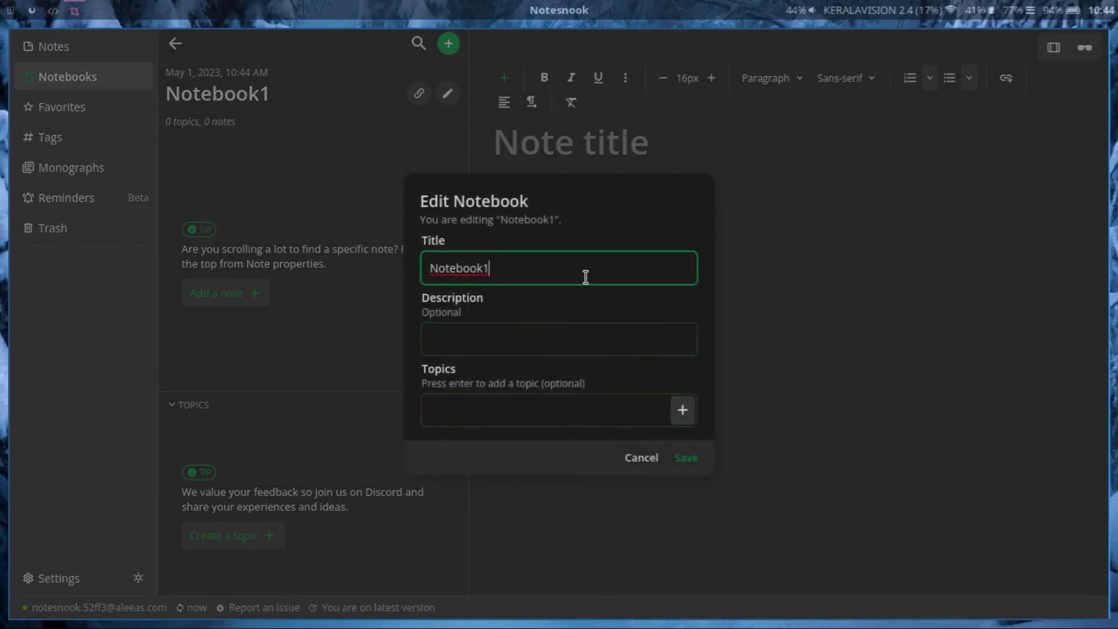
Dismiss the notebook editor, turn on italics, and title the new note 'Testing 1'
click(633, 457)
click(568, 83)
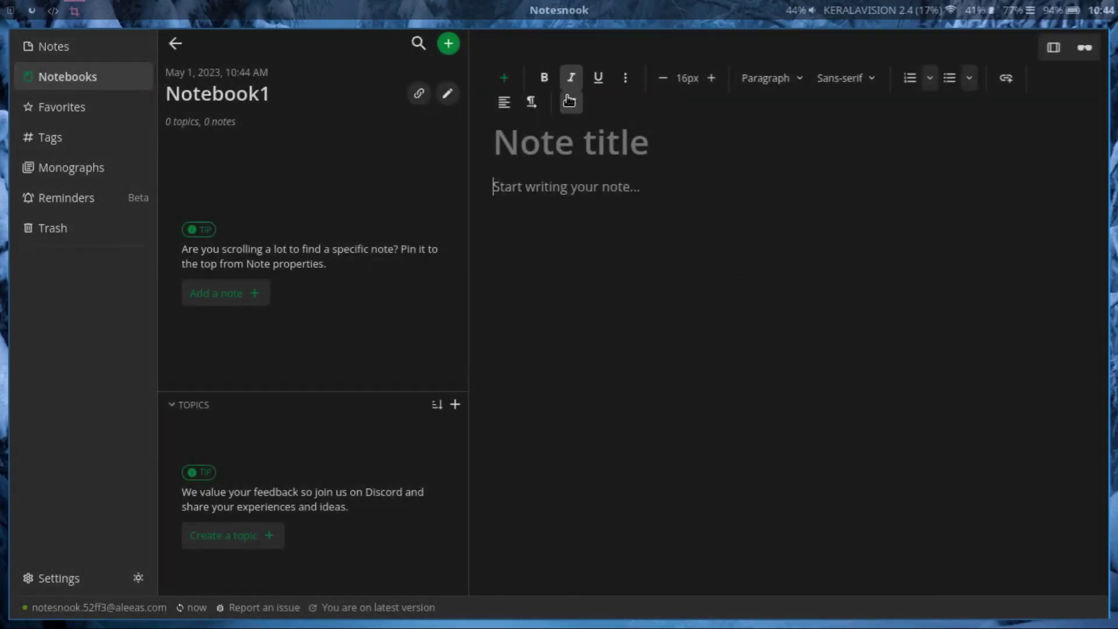
click(564, 145)
text(Tes)
text(ti)
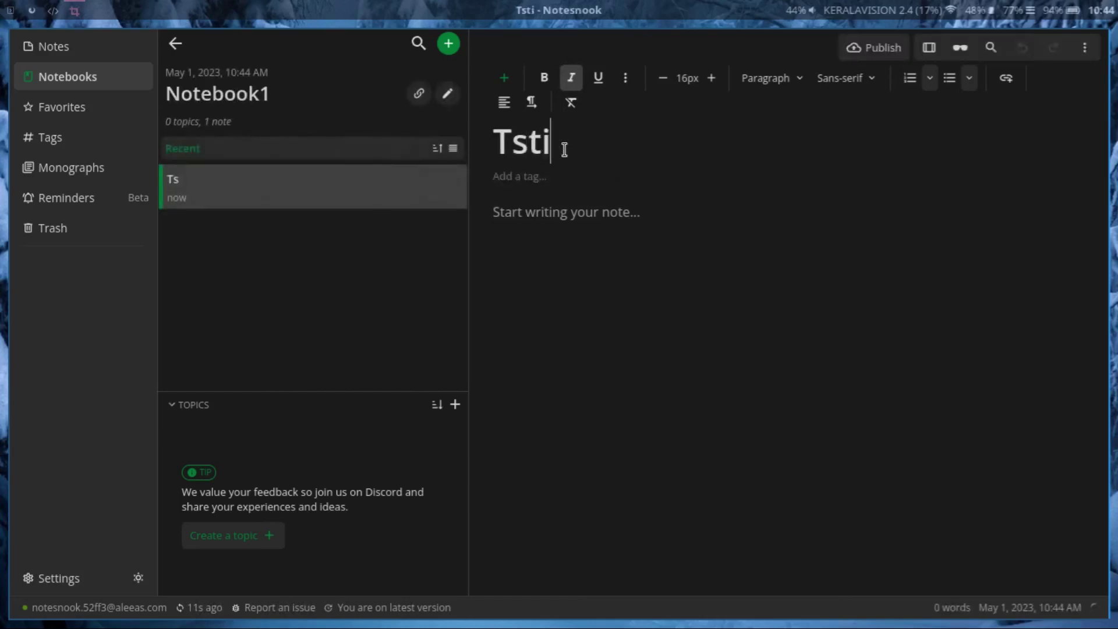
key(BackSpace)
key(BackSpace)
key(BackSpace)
text(esting )
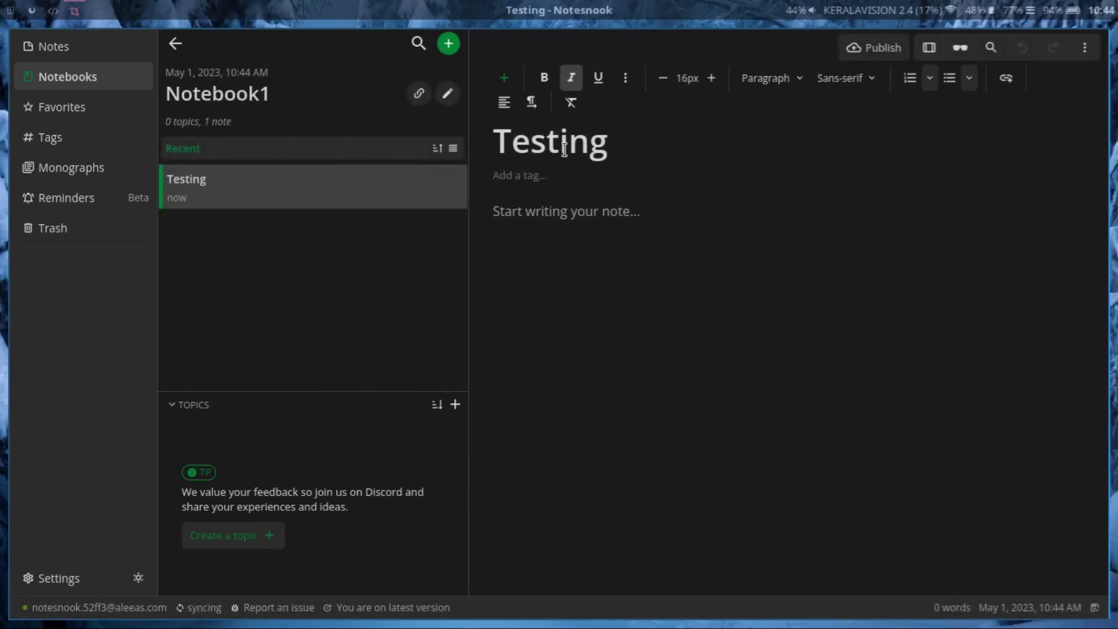
text(1)
key(BackSpace)
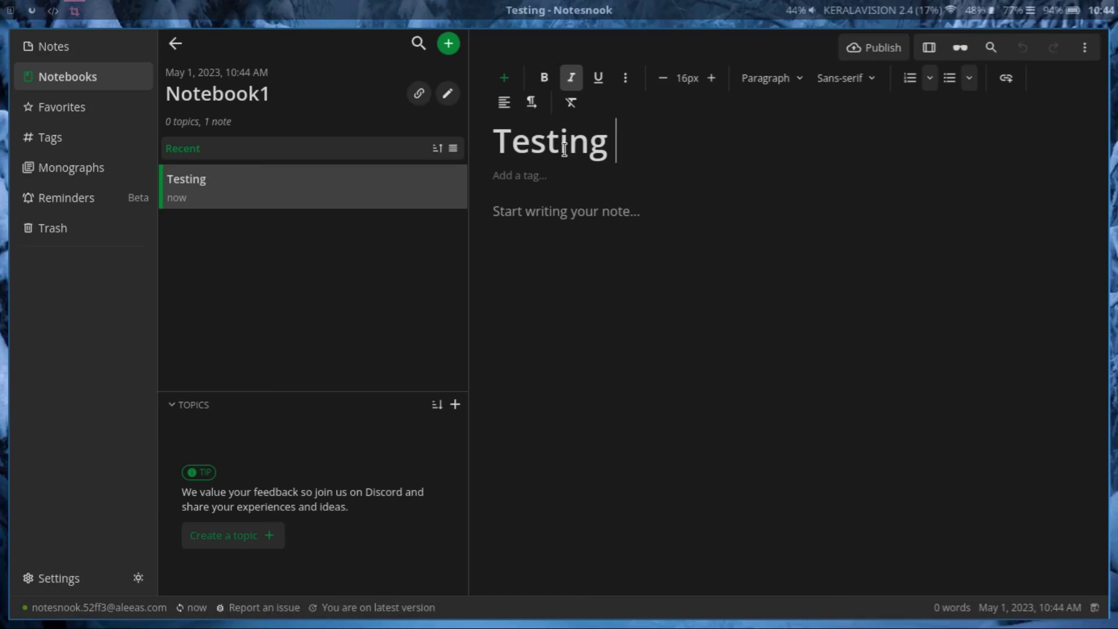
text(1)
Write 'Folder name Notebook1' in the note body and start a new line
click(685, 209)
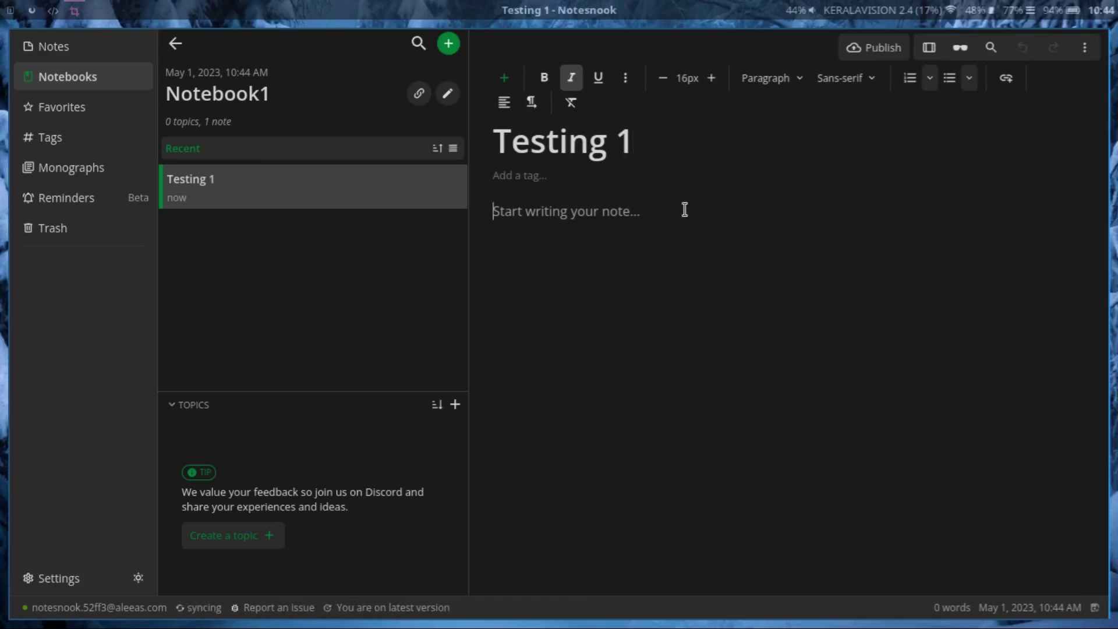
text(Fo)
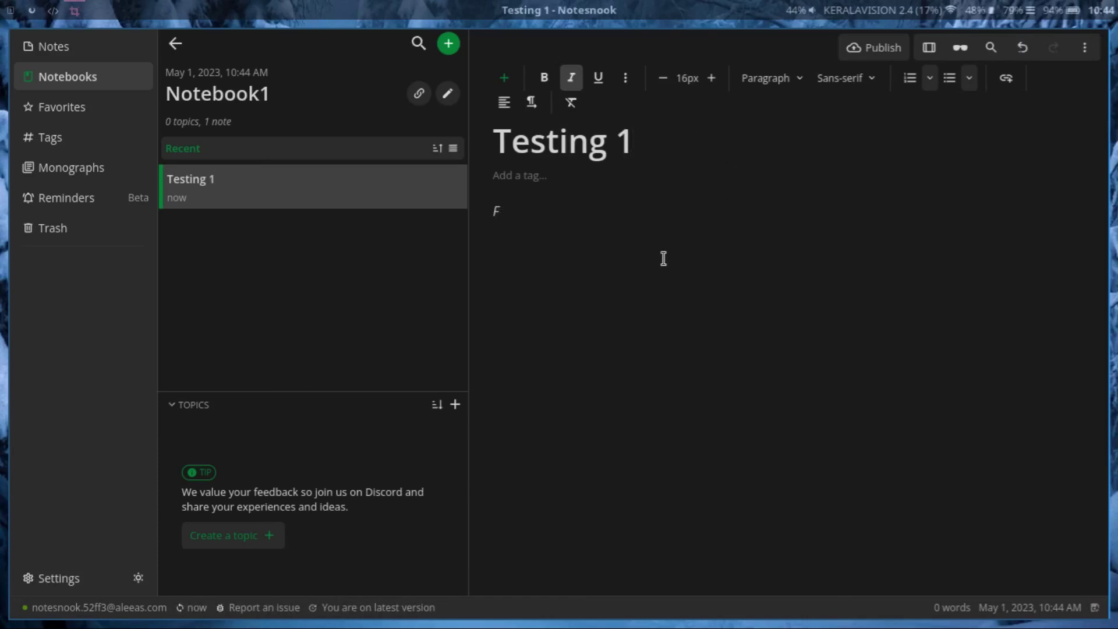
key(BackSpace)
text(Fol)
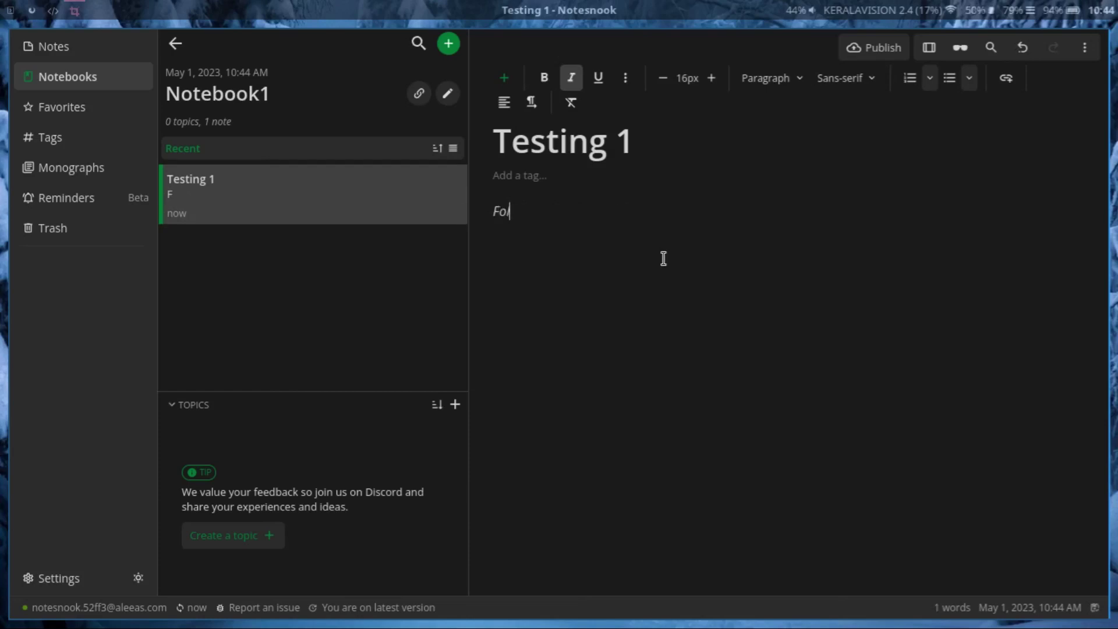
text(der name N)
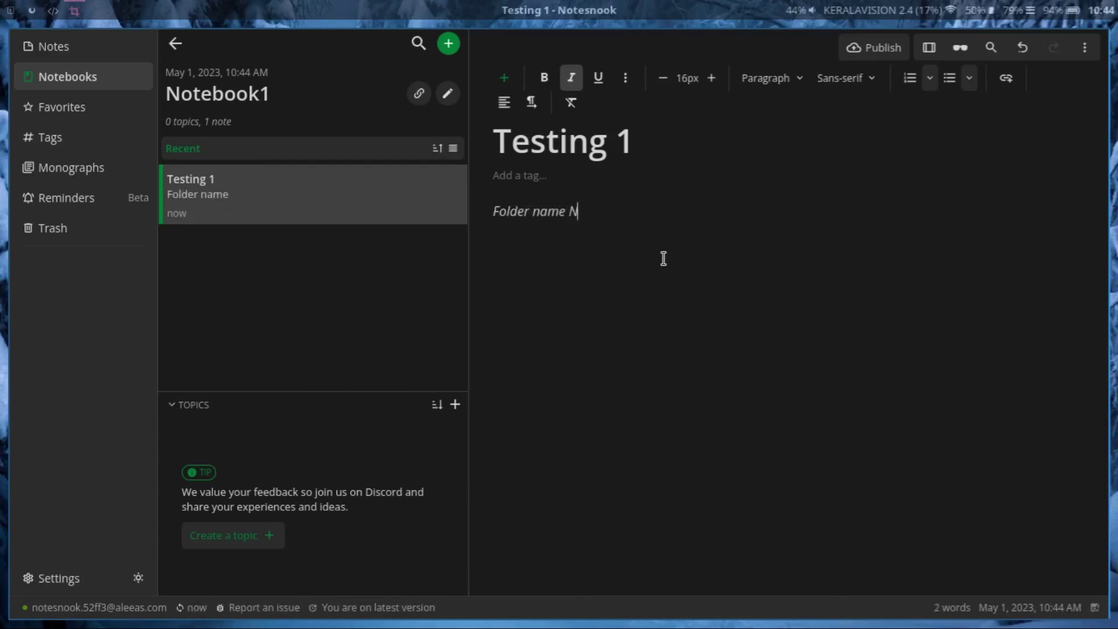
text(otebook1)
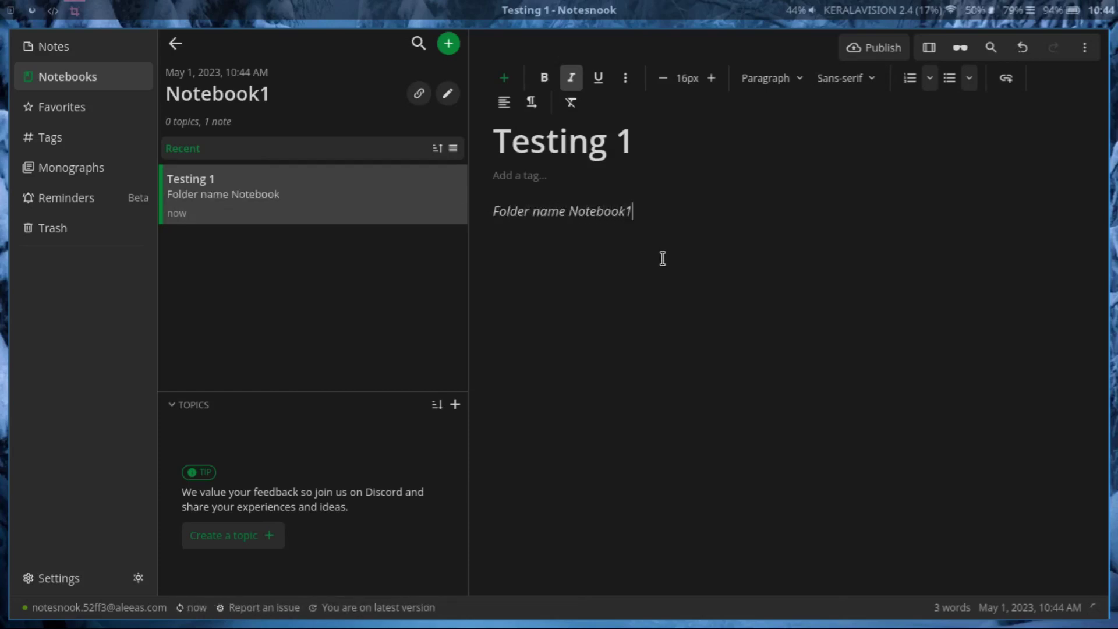
key(Return)
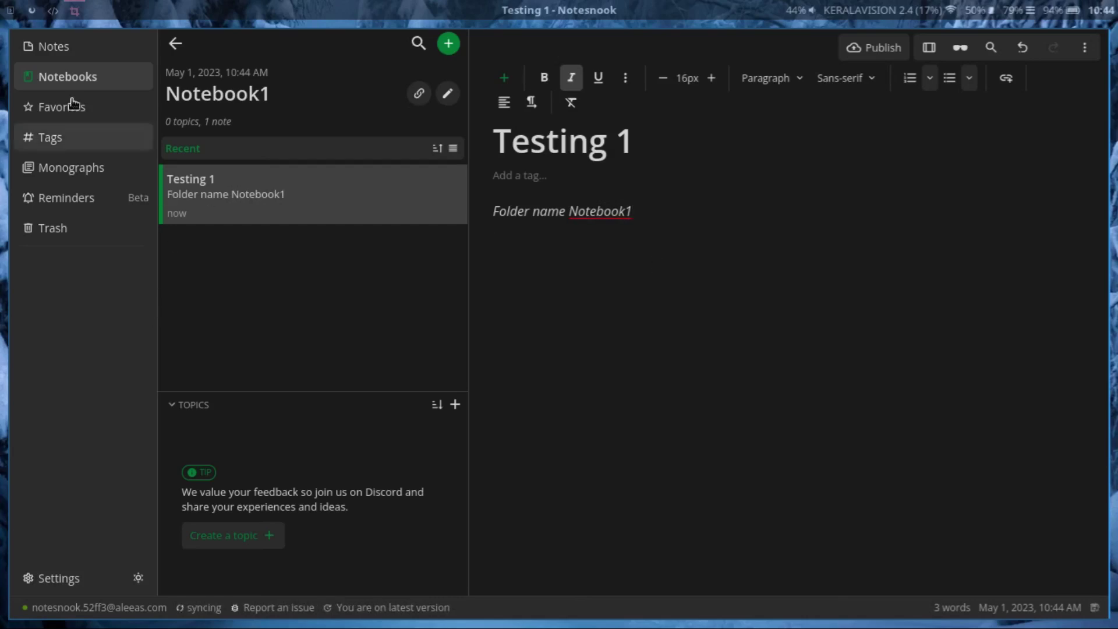
Create a second notebook named Folder 2
click(85, 75)
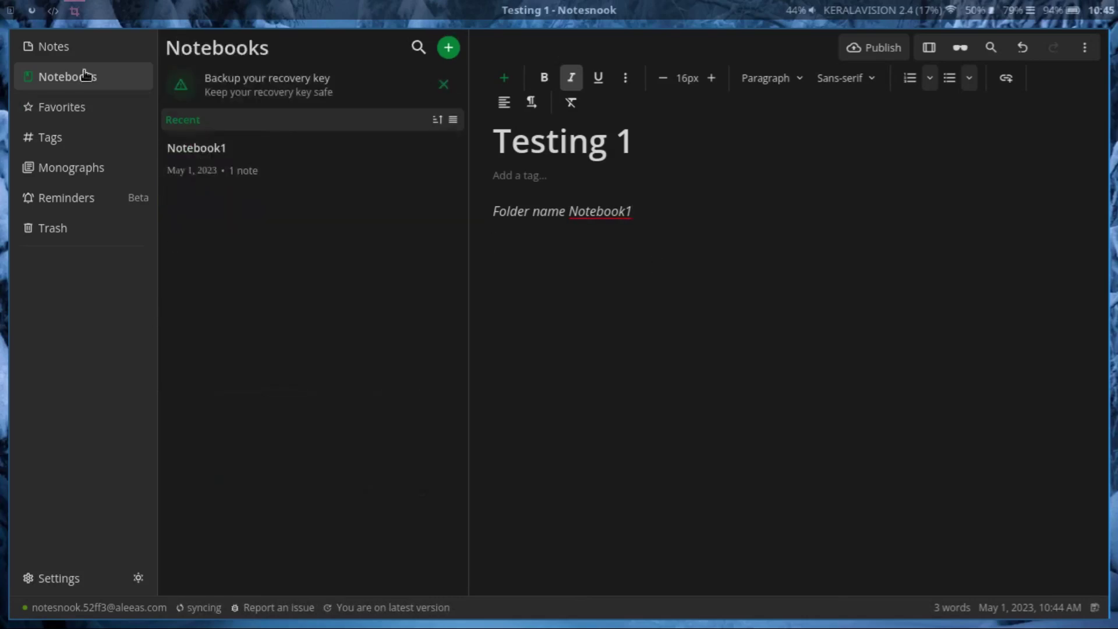
click(450, 48)
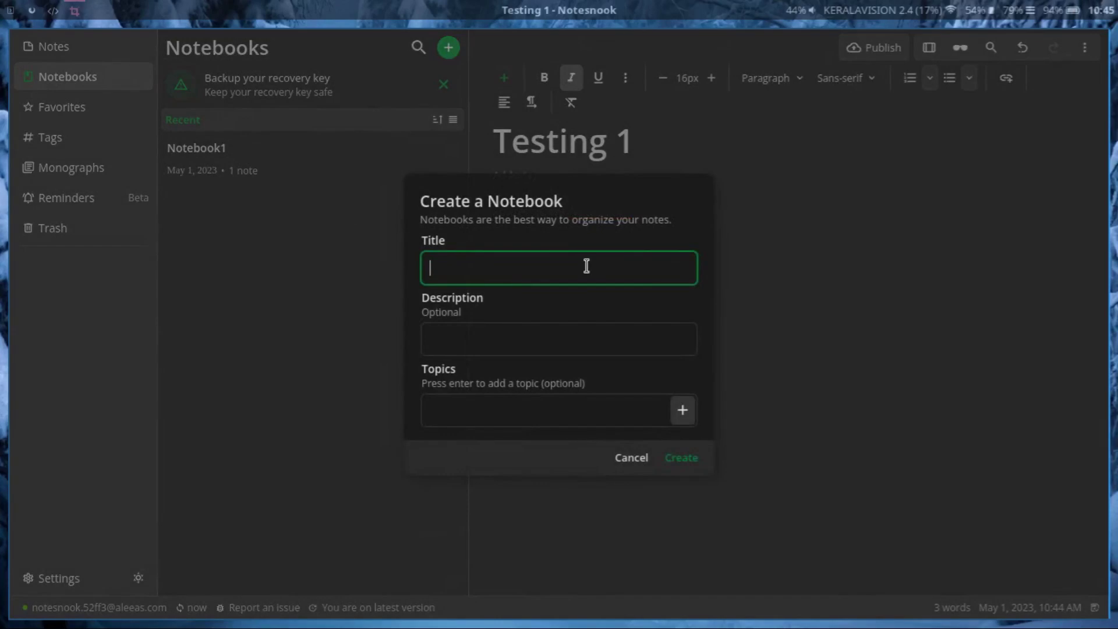
text(Folder 2)
key(Return)
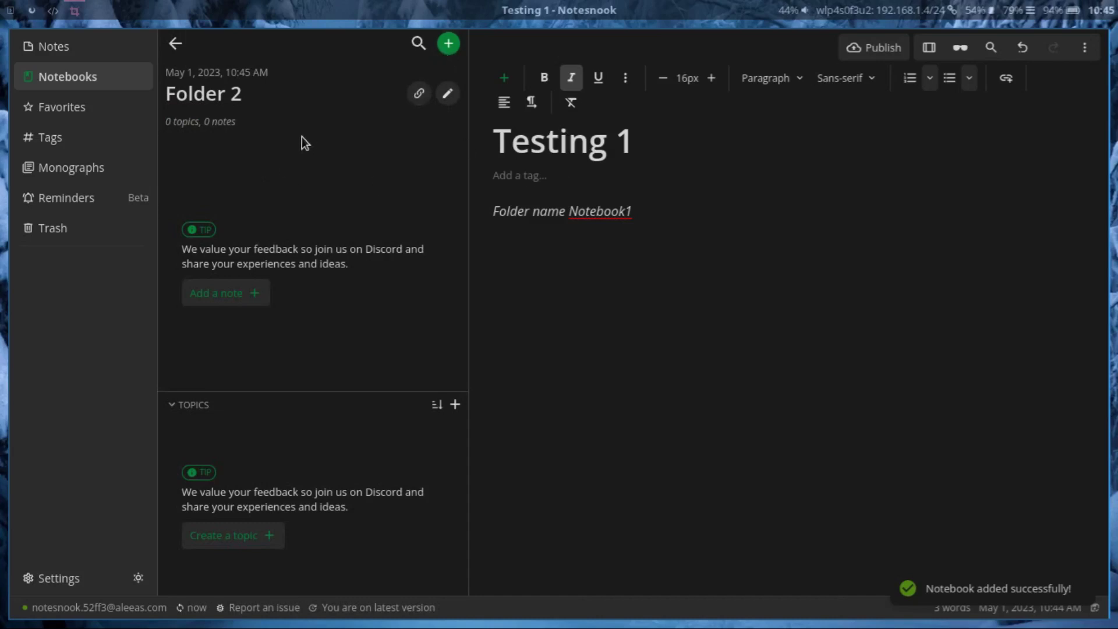
Add a note to Folder 2 titled 'folder 2'
click(246, 292)
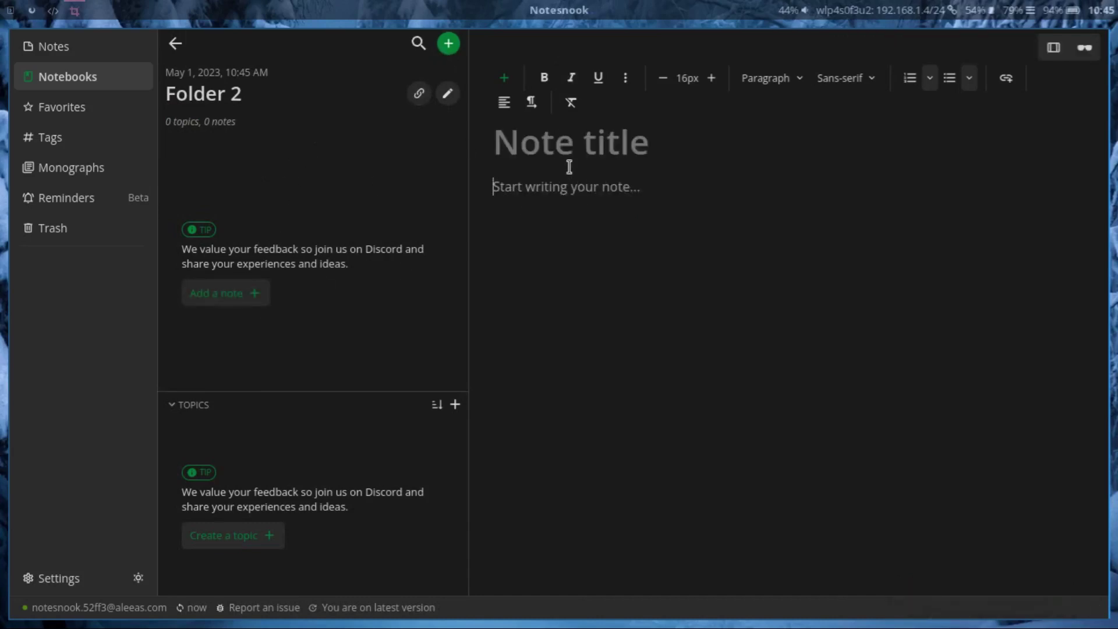
click(591, 144)
text(Ts)
key(BackSpace)
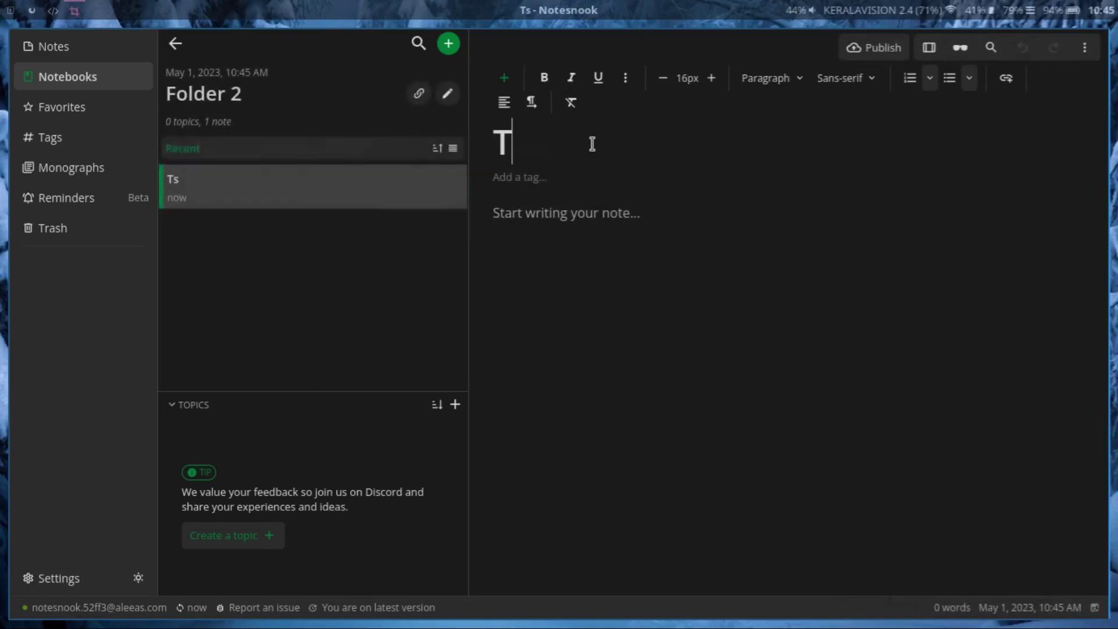
key(BackSpace)
text(fold)
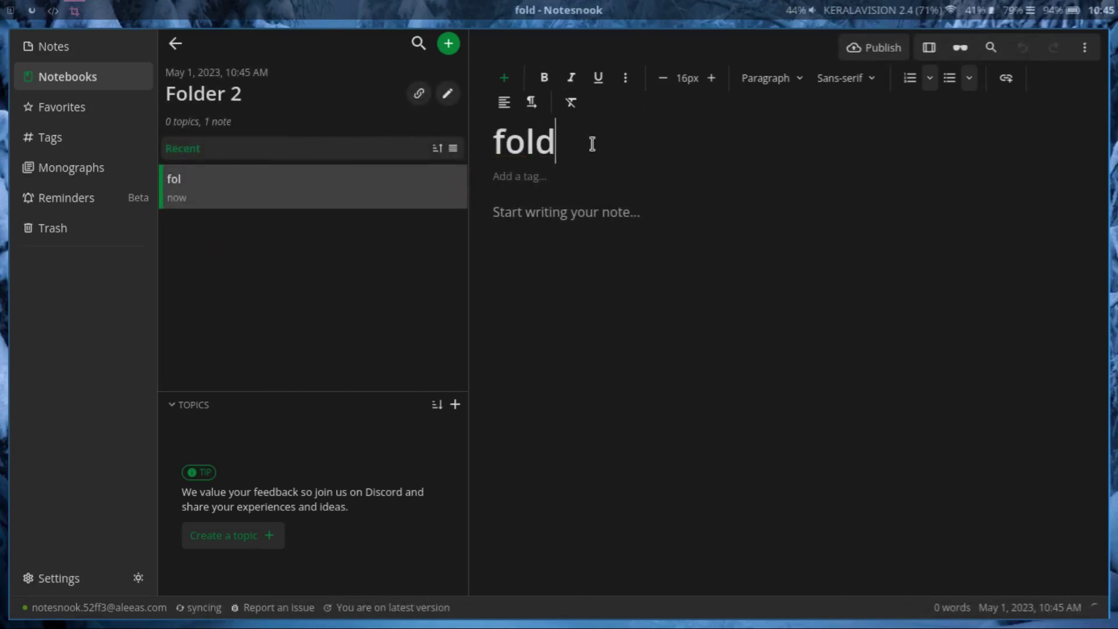
text(er 2)
Check the editor's font family list in the note body without changing the font
click(556, 232)
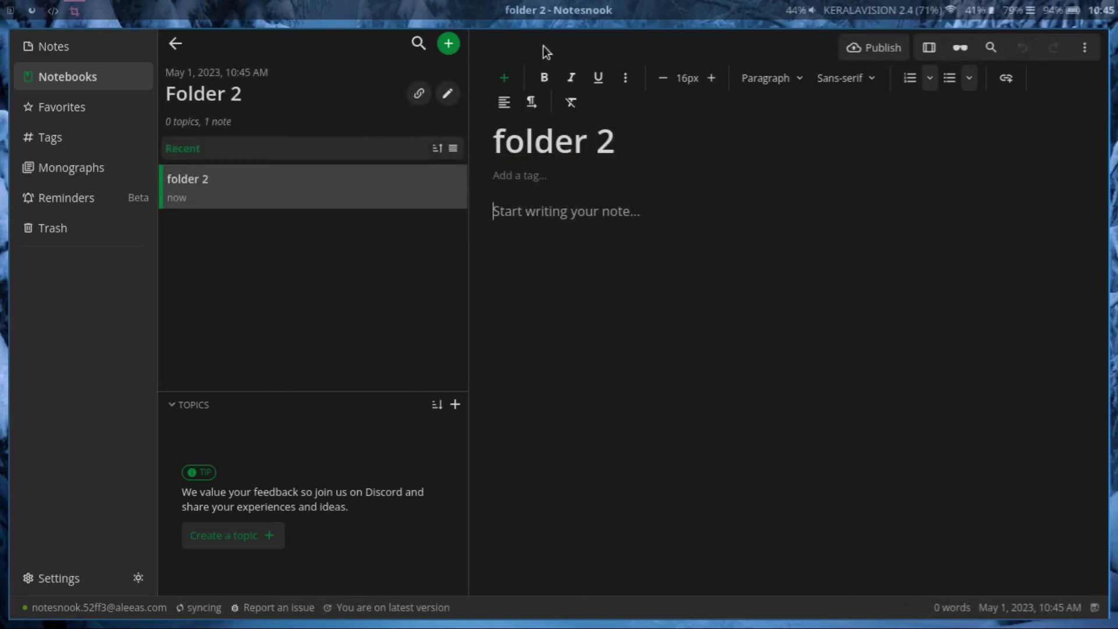
click(544, 82)
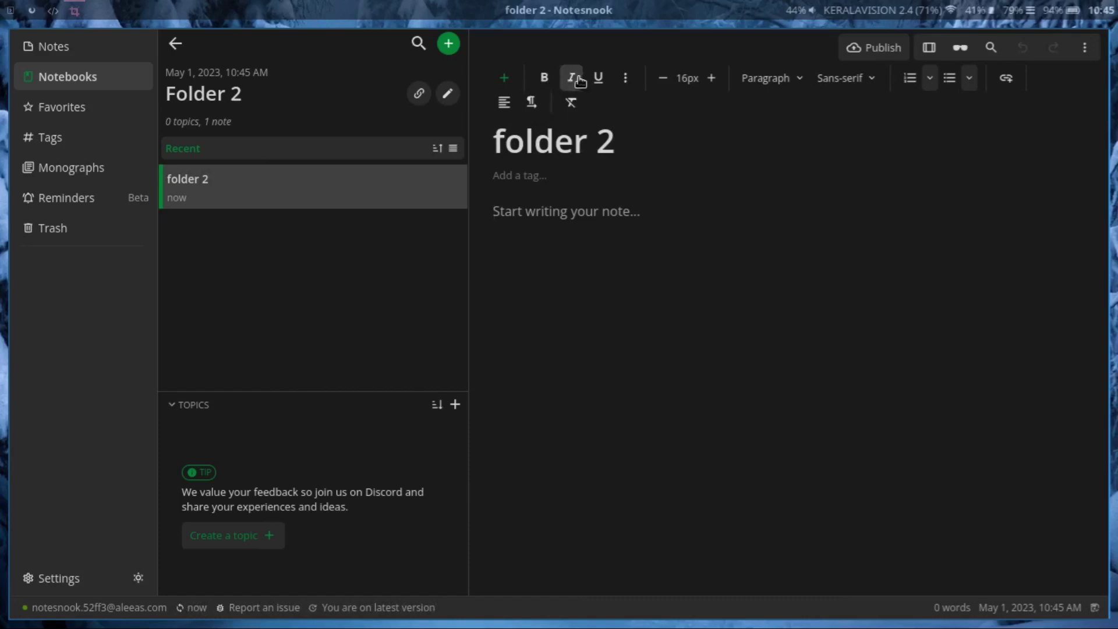
click(875, 78)
click(965, 132)
Write a '# Hello' heading and a '## How are you' subheading in the note body
click(507, 105)
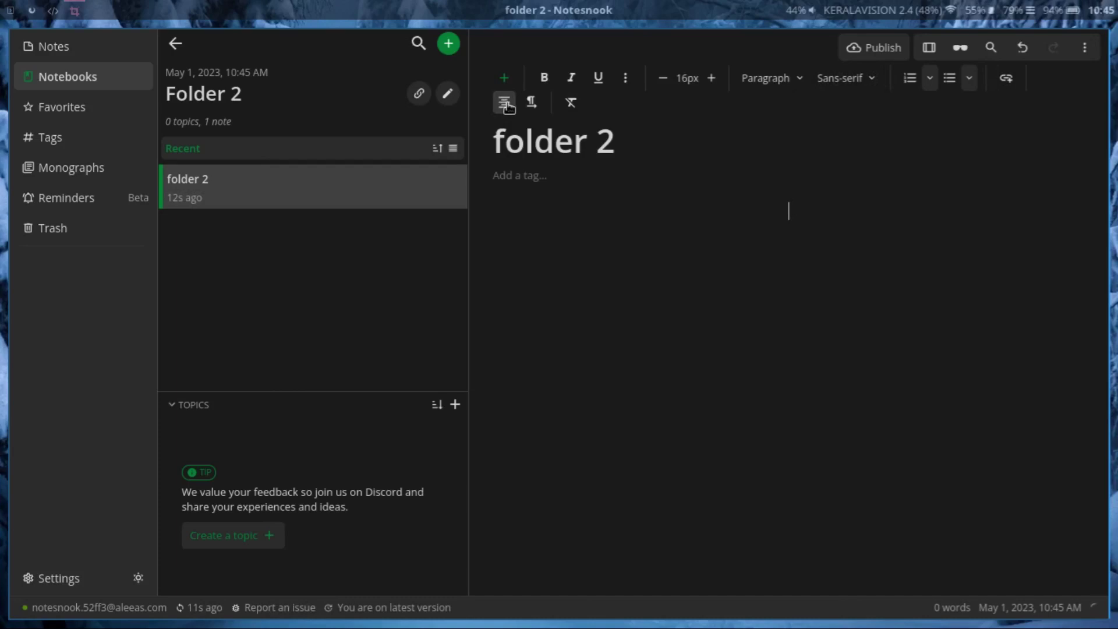
click(622, 229)
text(# dksjfa)
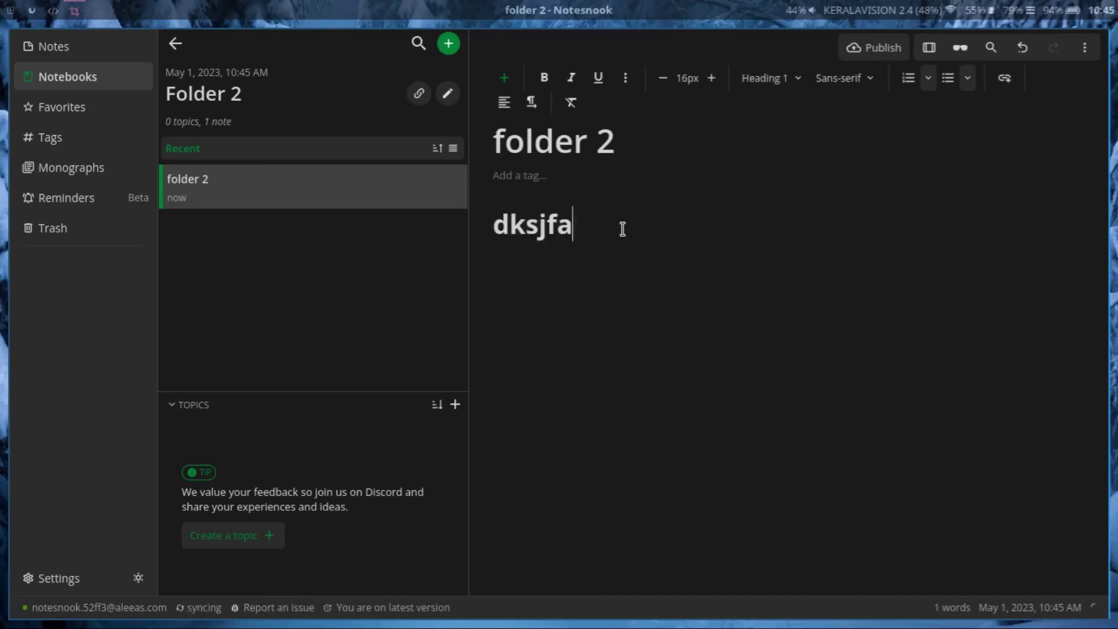
key(BackSpace)
key(BackSpace)
key(BackSpace)
key(BackSpace)
key(BackSpace)
key(BackSpace)
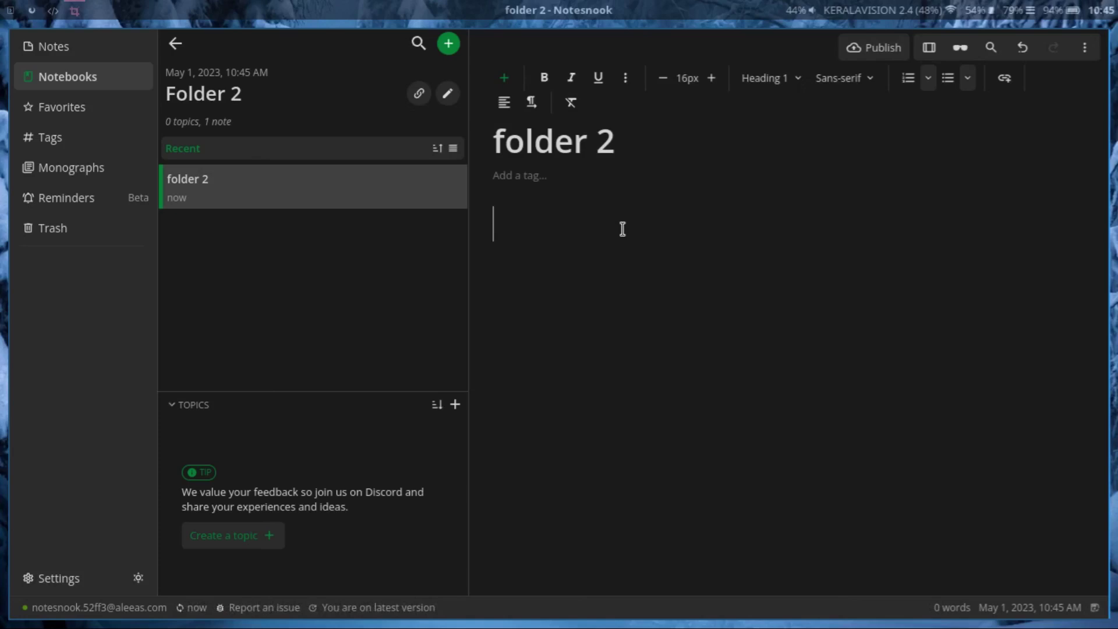
text(# Hel)
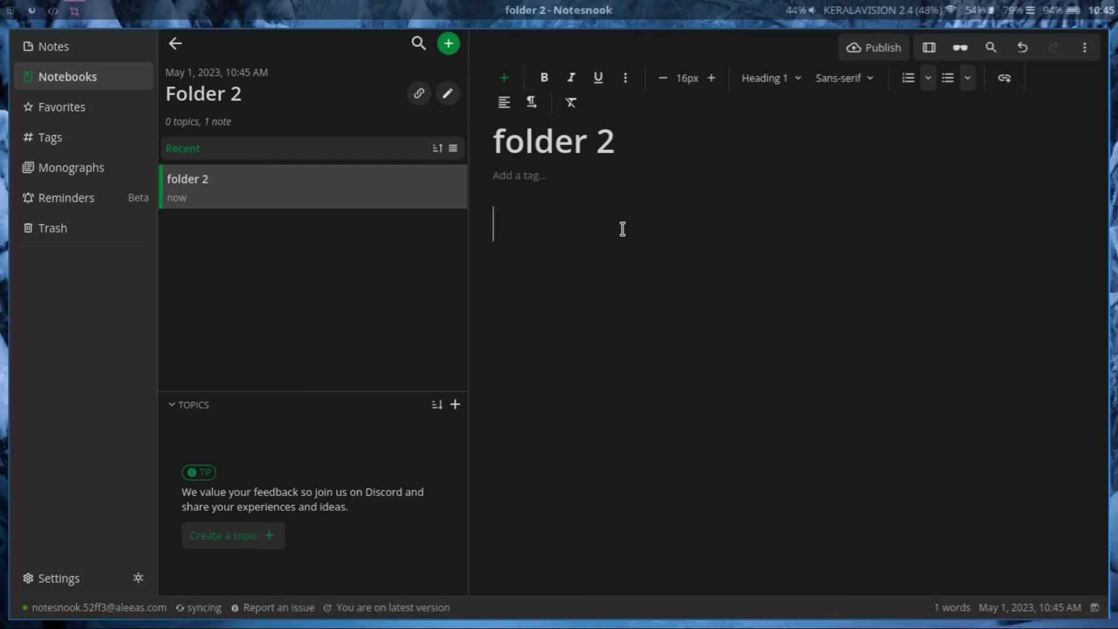
text(lo)
key(Return)
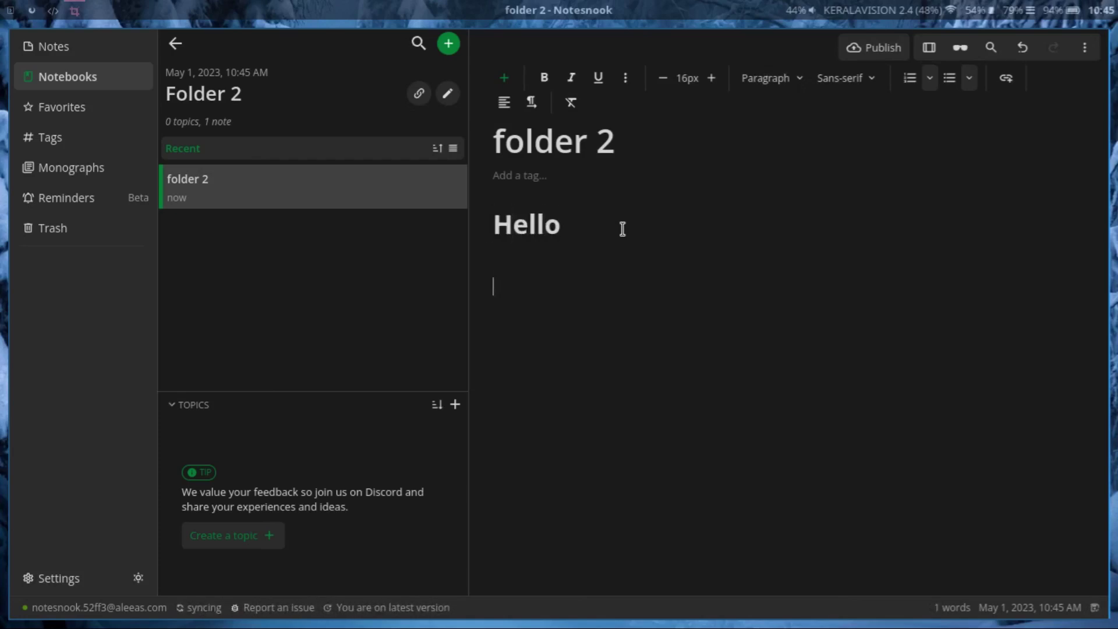
text(## Ho)
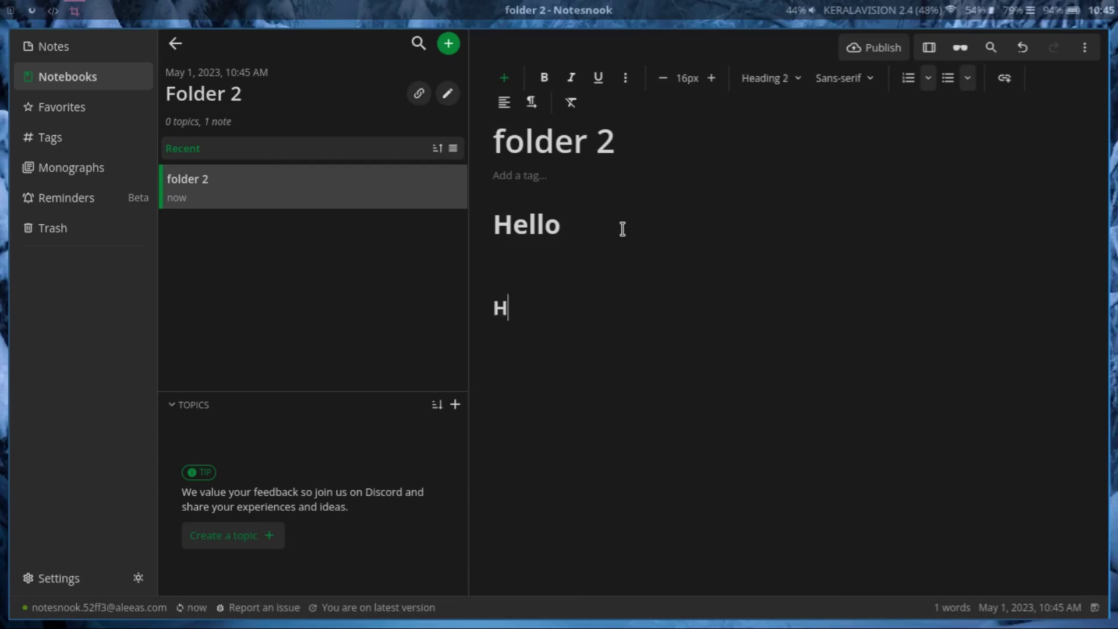
text(w are you)
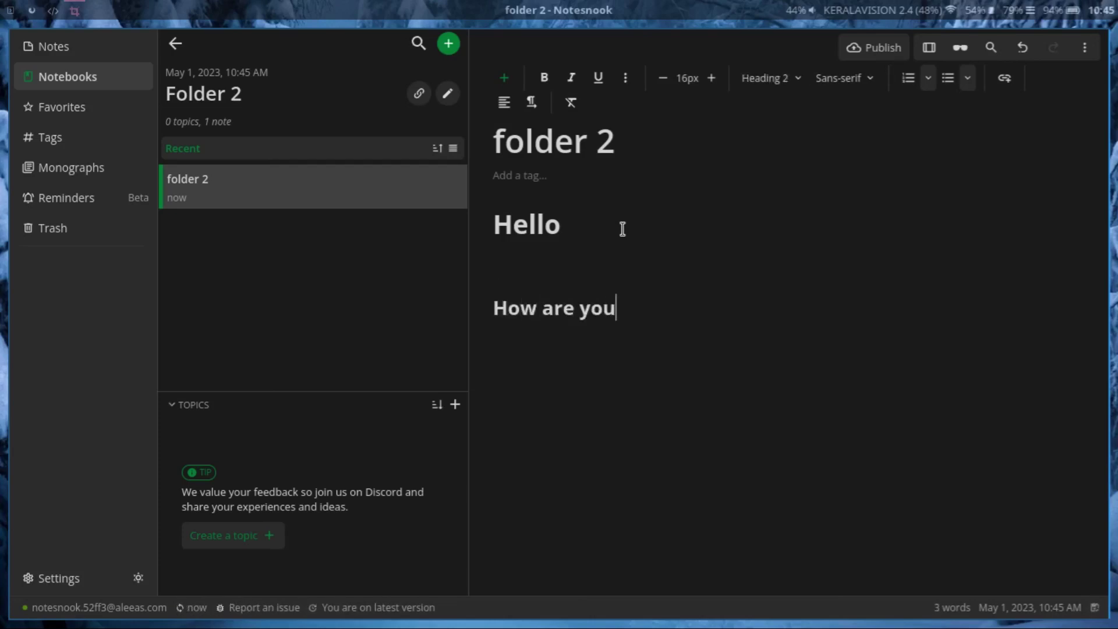
key(Return)
Start a python code block with backticks below the How are you subheading
text(``)
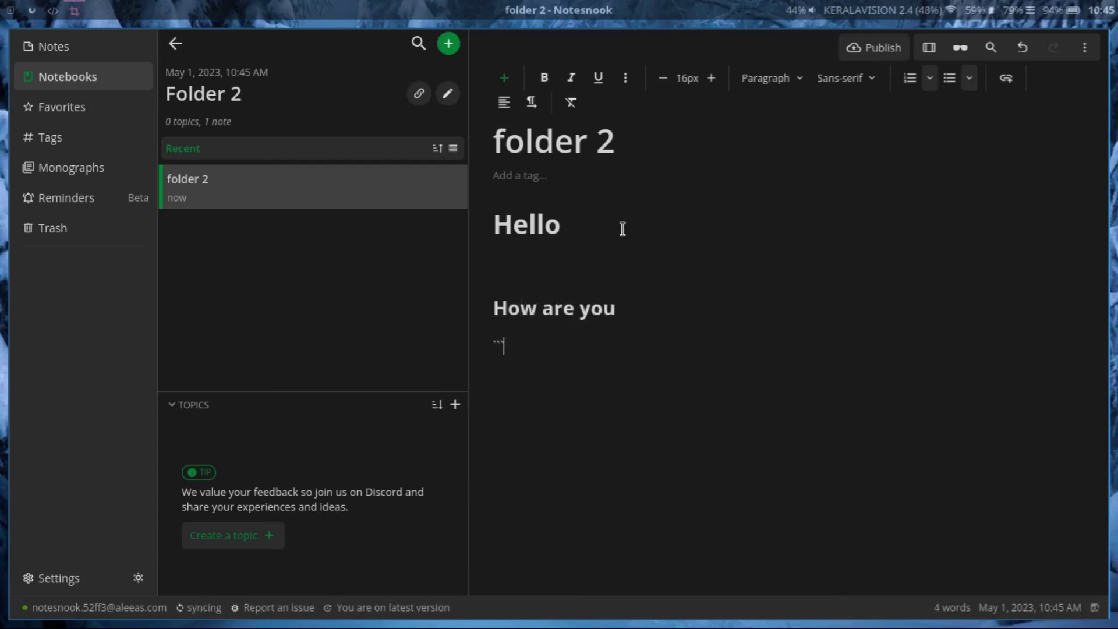
text(`)
key(space)
text(```)
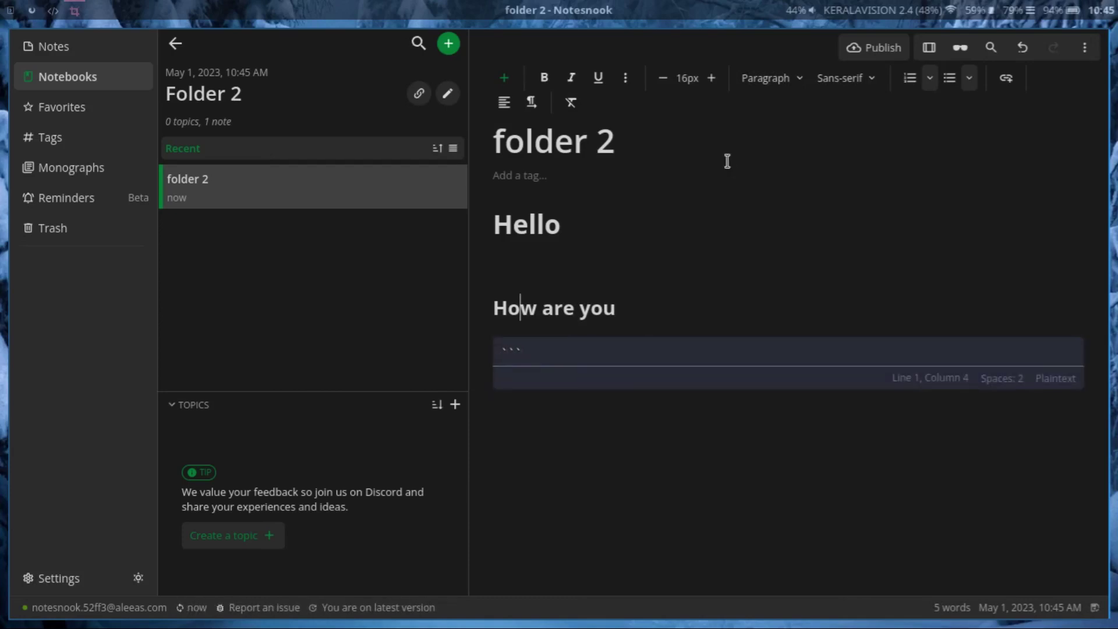
key(Up)
key(Down)
key(Return)
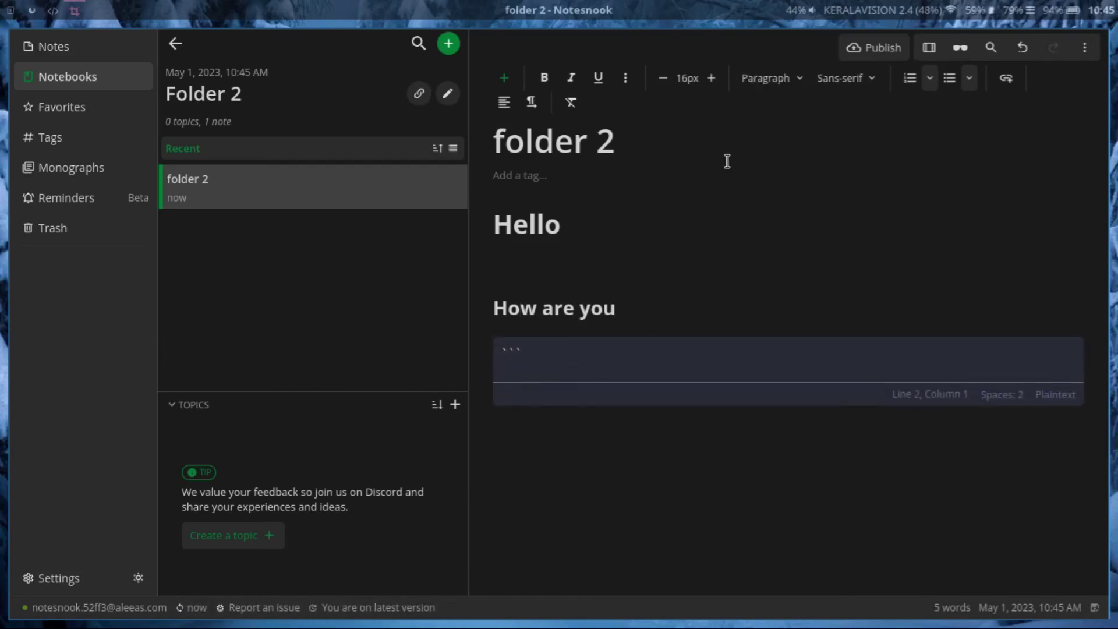
key(Tab)
key(BackSpace)
key(BackSpace)
text(#)
key(BackSpace)
key(BackSpace)
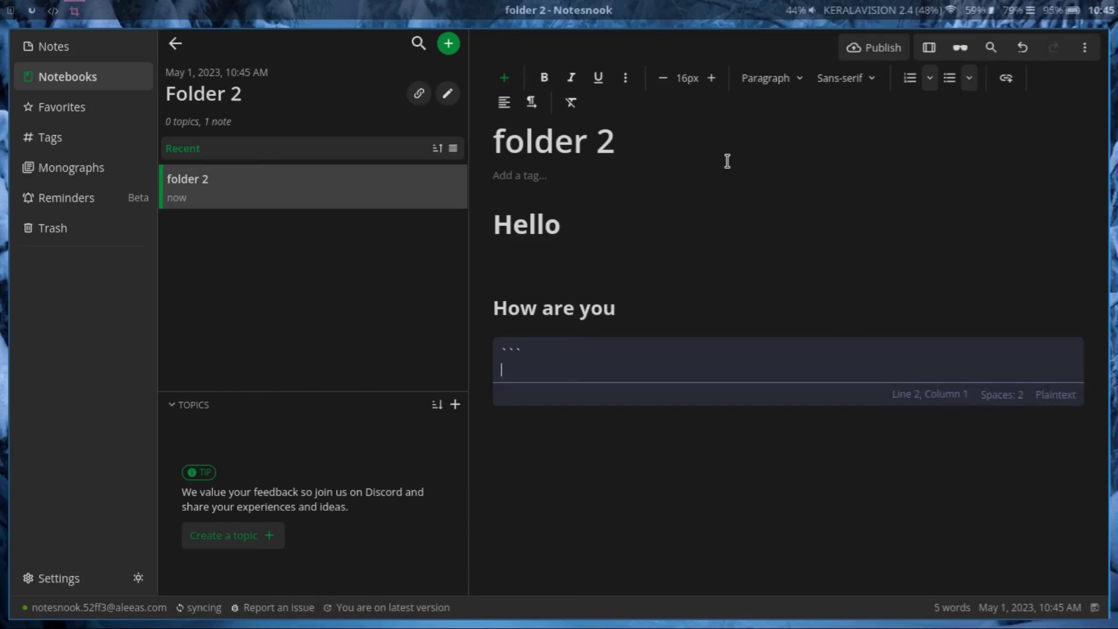
key(BackSpace)
key(BackSpace)
key(BackSpace)
key(BackSpace)
text(python)
key(Return)
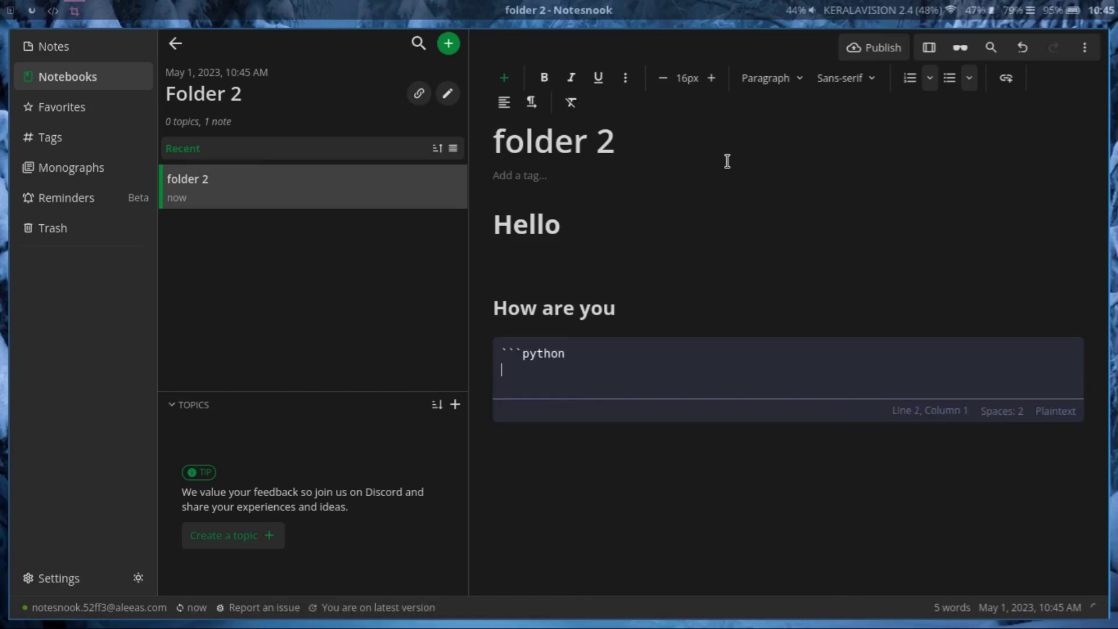
Enter print("hello world") in the code block, fixing the quotes, and add closing backticks
text(print)
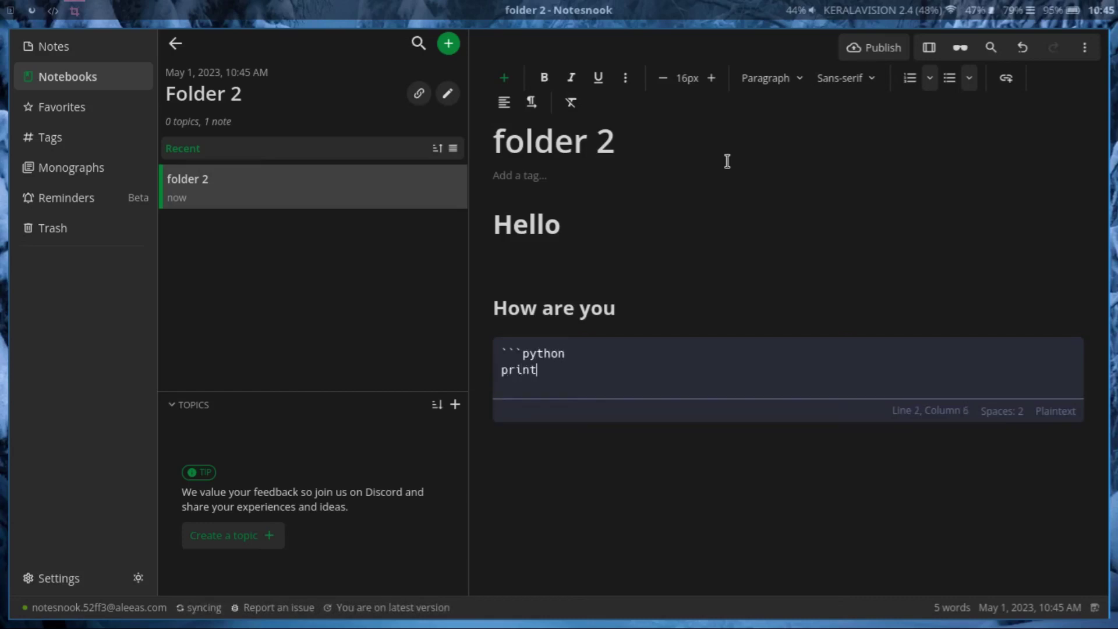
text((hello)
text( work)
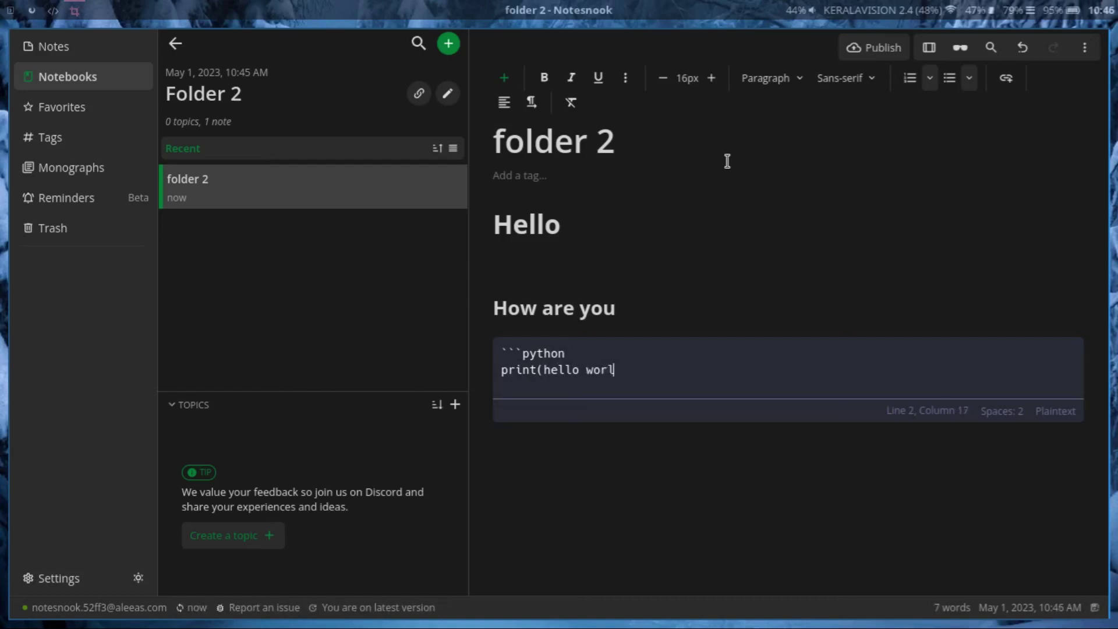
text(d"))
key(ctrl+Left)
key(ctrl+Left)
key(ctrl+Left)
text(")
key(BackSpace)
text(")
key(End)
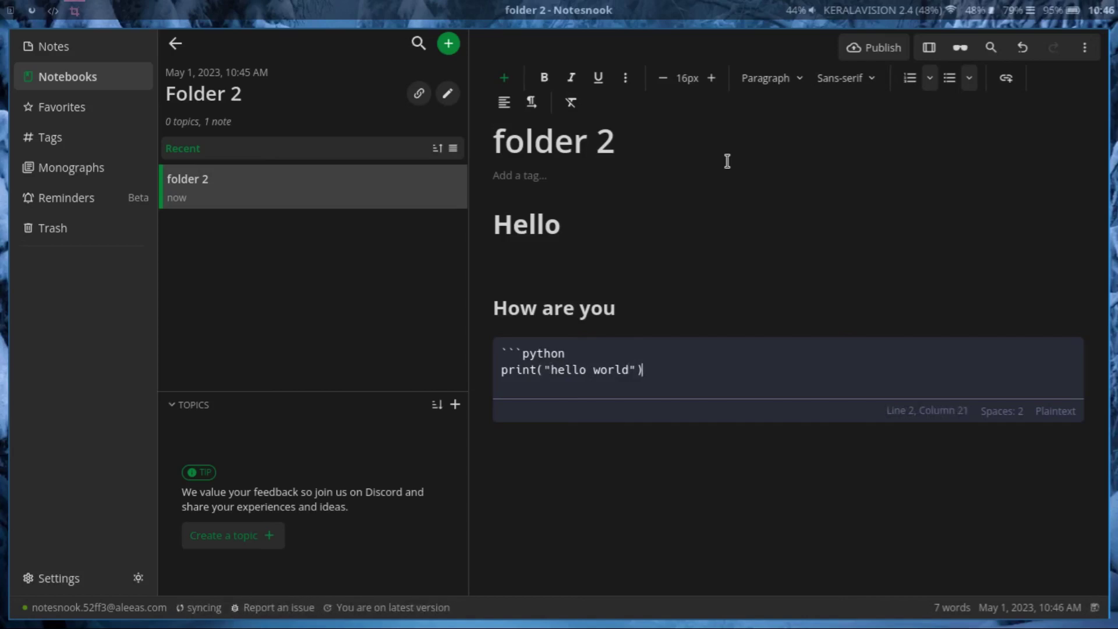
key(Return)
text(```)
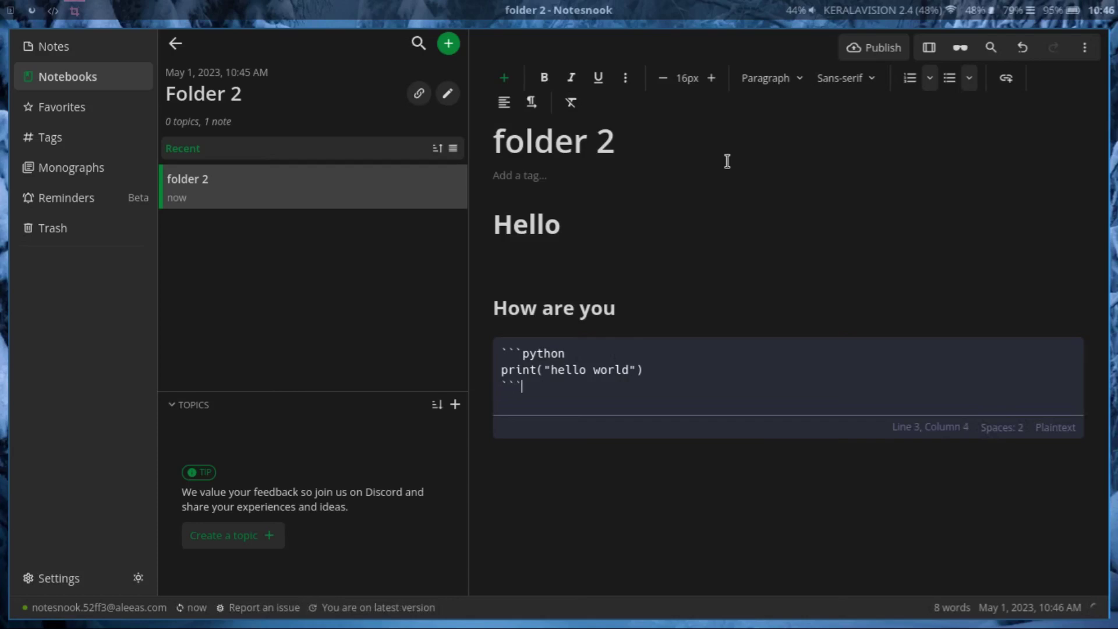
key(Return)
Remove the leftover backtick markers and empty first and last lines from the code block
drag(542, 386, 487, 382)
key(BackSpace)
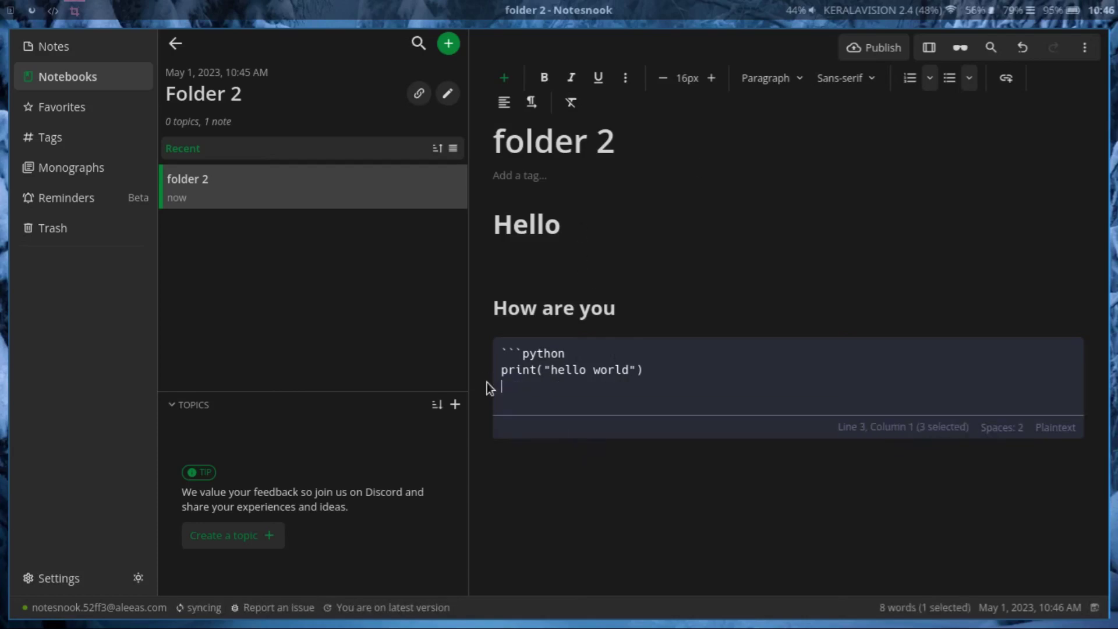
drag(565, 354, 503, 347)
key(BackSpace)
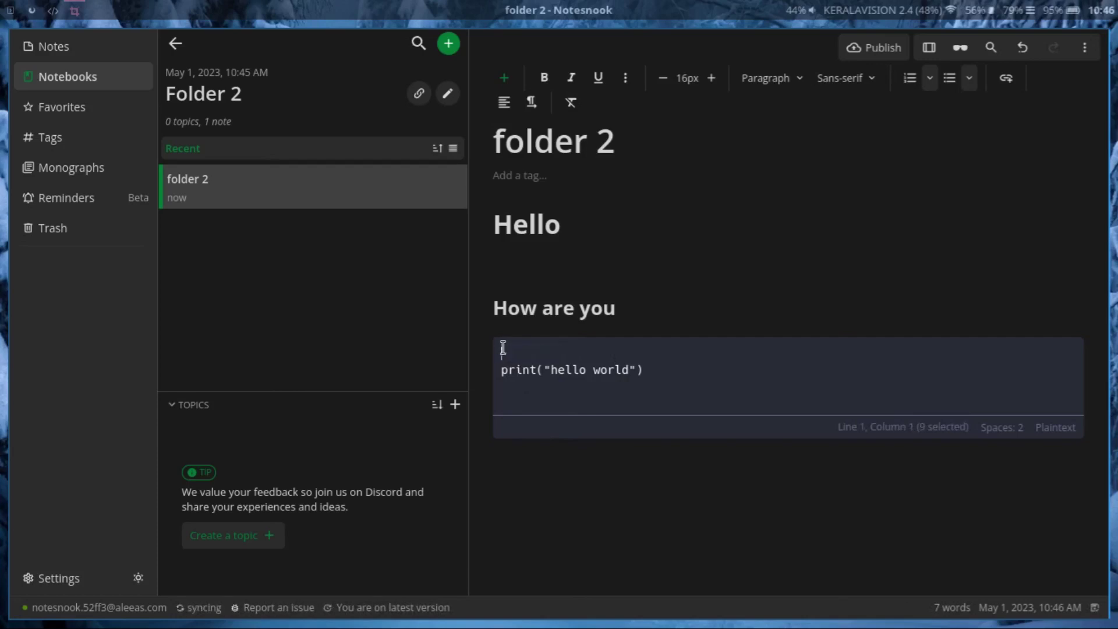
click(530, 533)
click(554, 412)
key(BackSpace)
click(529, 352)
key(Delete)
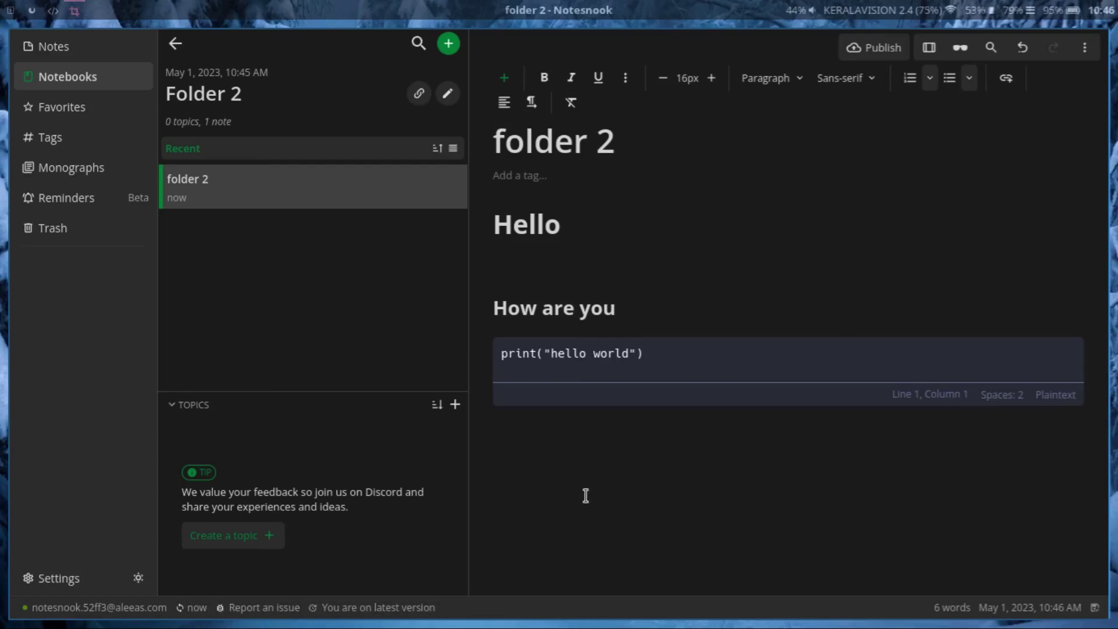
Close Notesnook, browse Files to Pictures › wallpapers, and bring up Night.jpg's context menu
key(alt+F4)
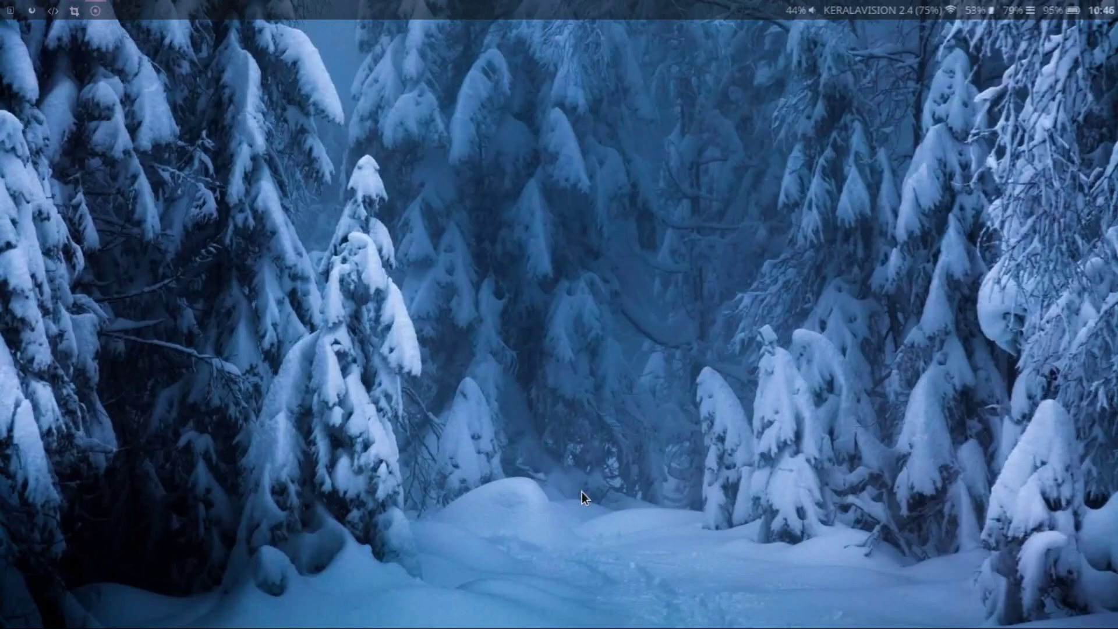
key(super+e)
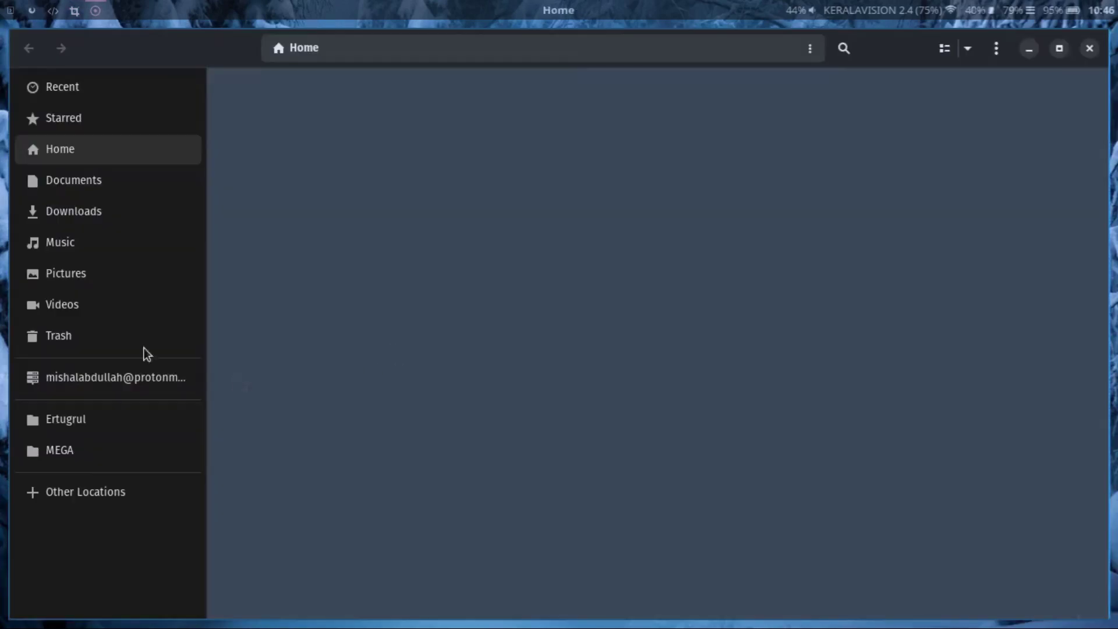
click(120, 275)
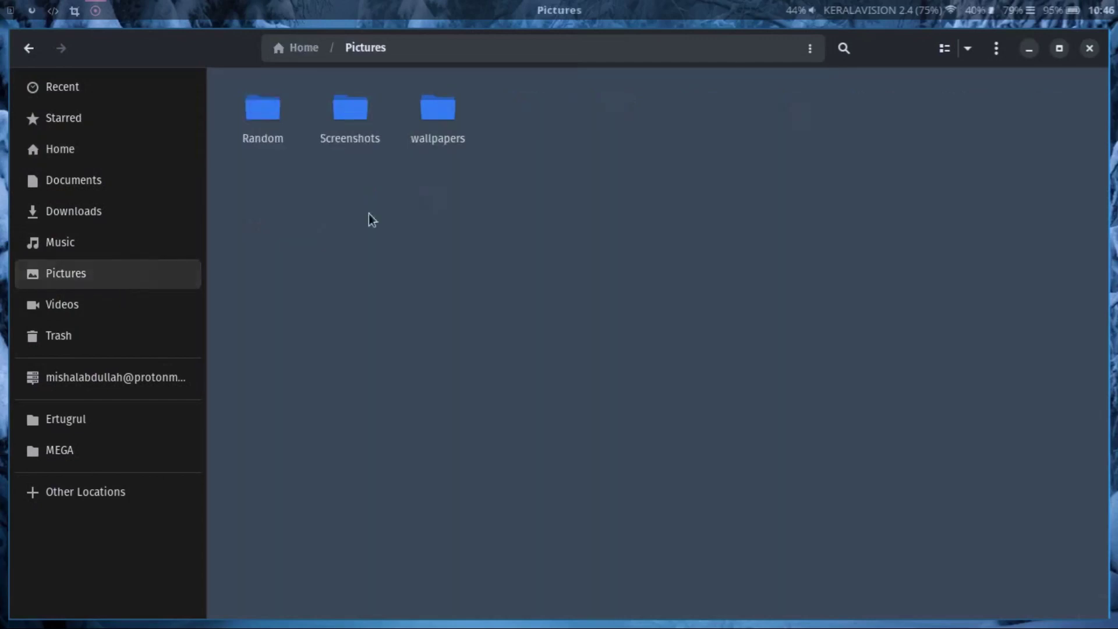
double_click(414, 123)
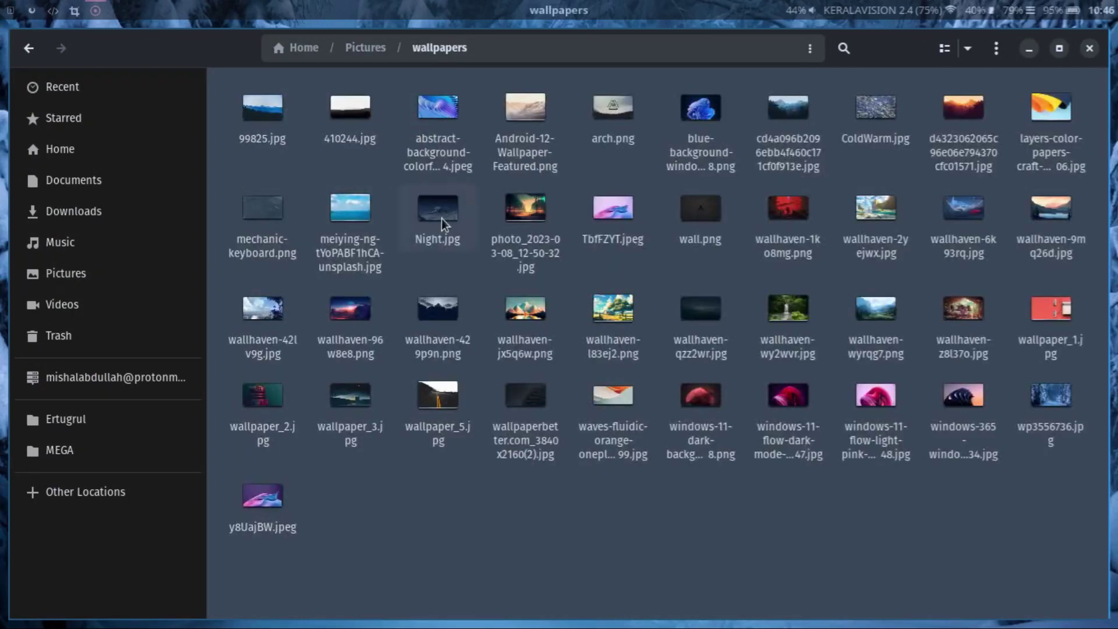
right_click(441, 219)
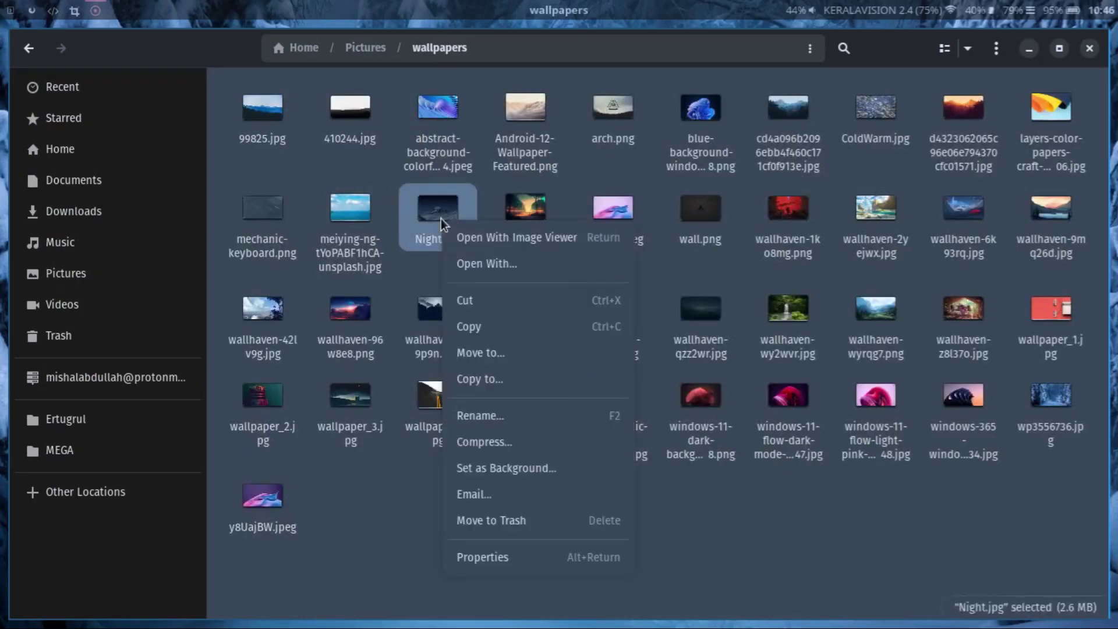
Copy Night.jpg and paste it into the folder 2 note, scrolling through the Notesnook Pro offer
click(512, 326)
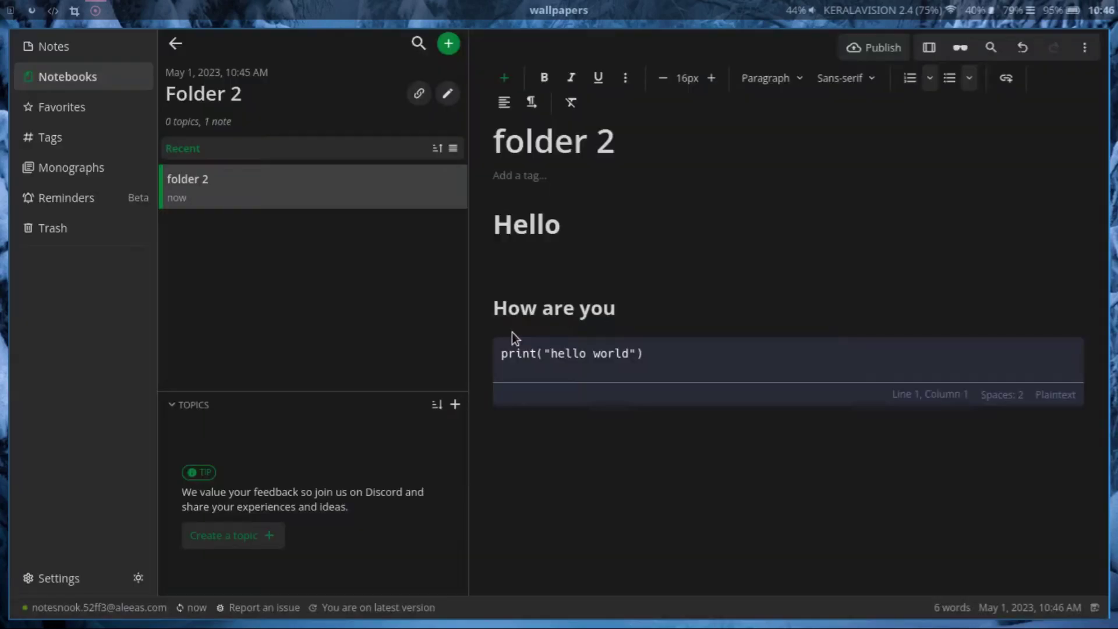
key(ctrl+v)
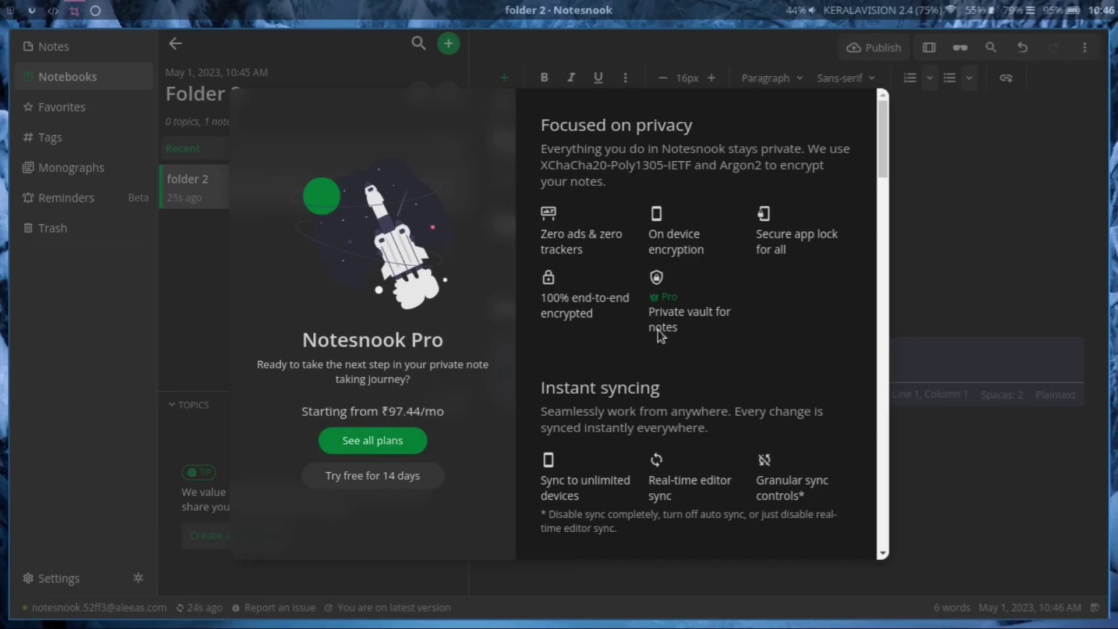
scroll(742, 361, down, 20)
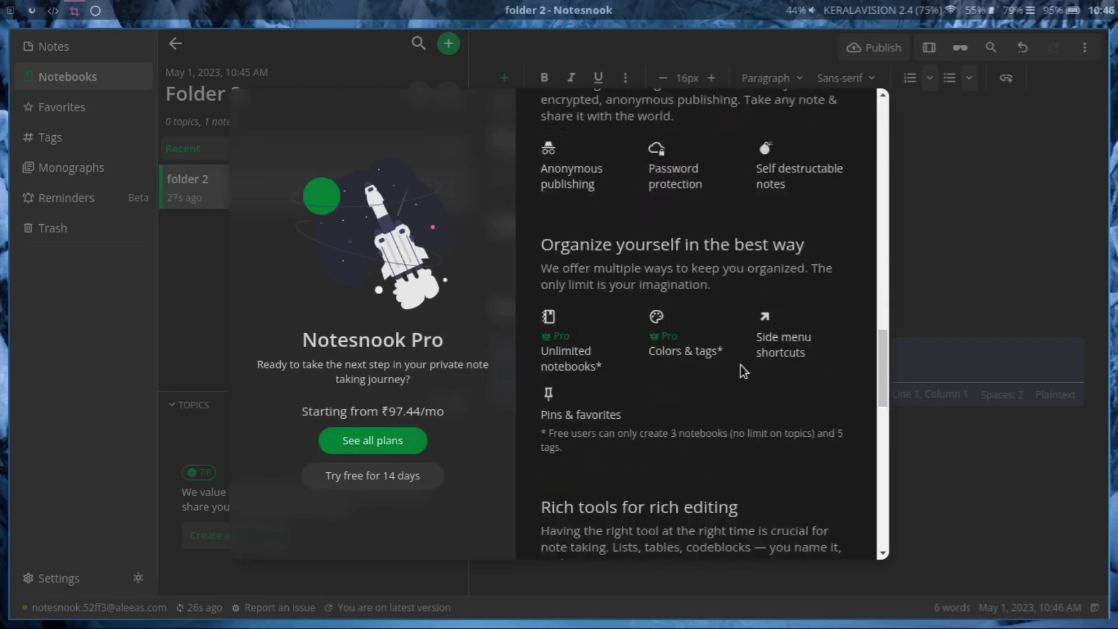
scroll(739, 365, up, 2)
scroll(740, 365, down, 8)
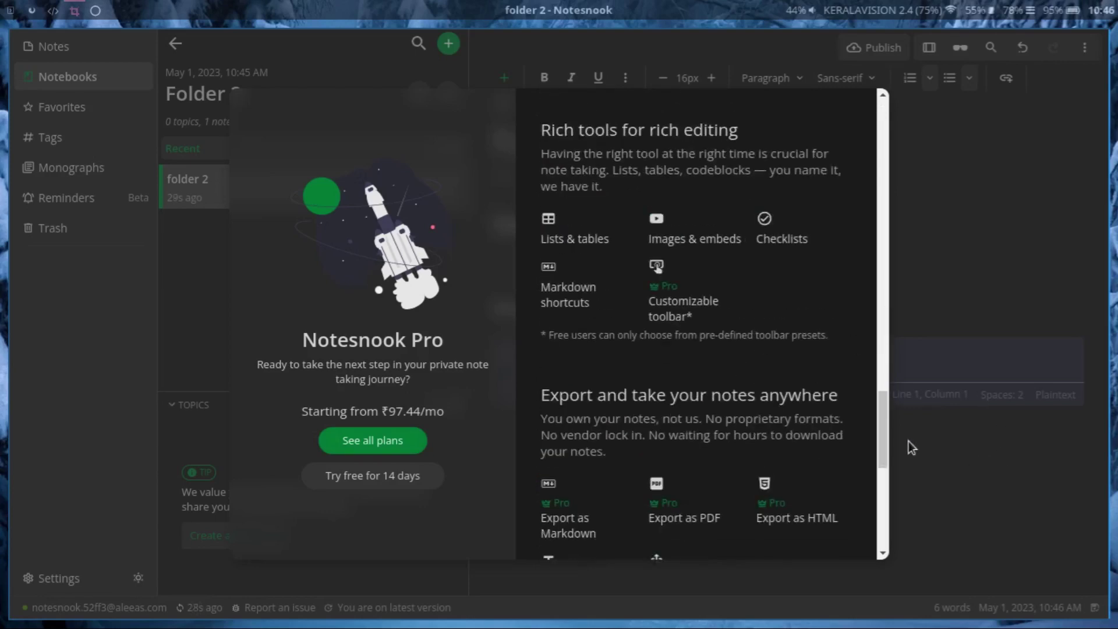
scroll(720, 476, down, 8)
scroll(744, 327, up, 3)
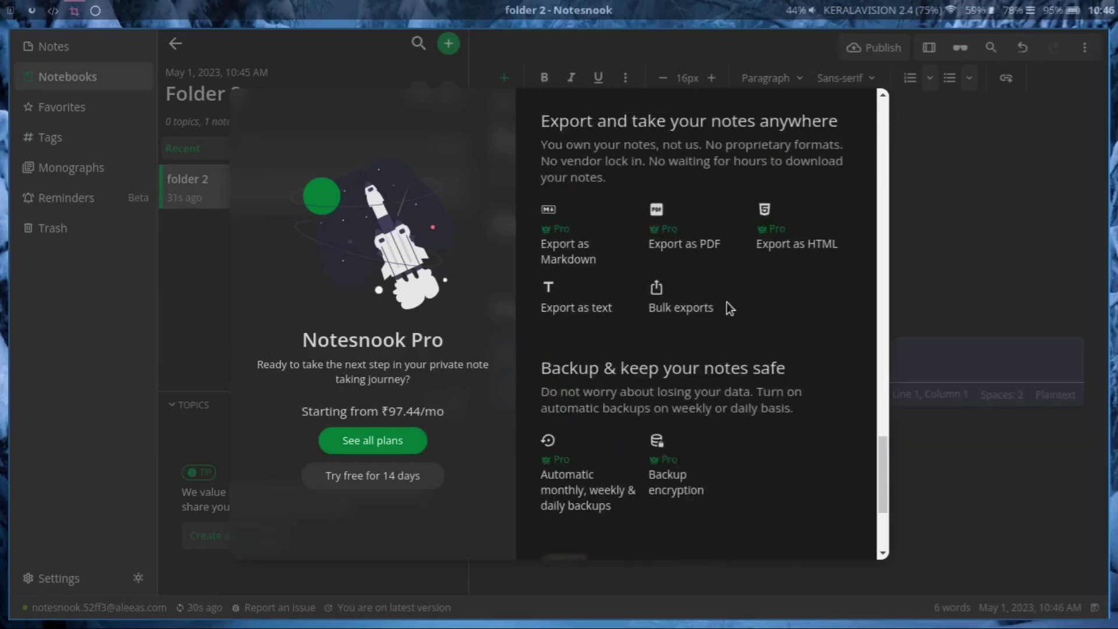
scroll(731, 308, up, 7)
scroll(626, 441, up, 4)
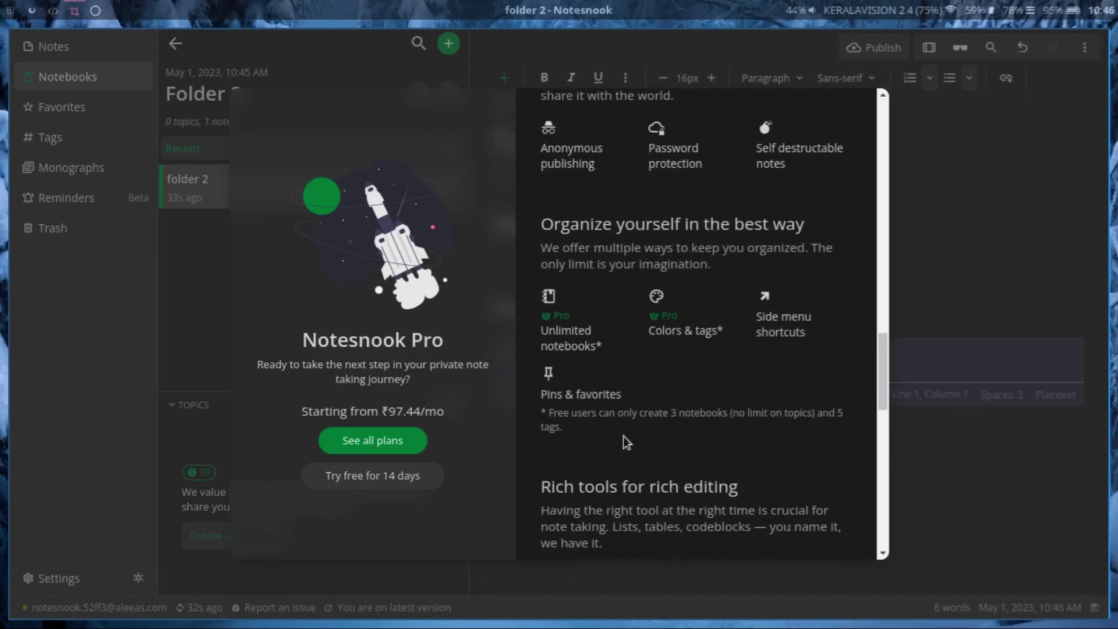
scroll(623, 435, down, 3)
scroll(627, 393, up, 8)
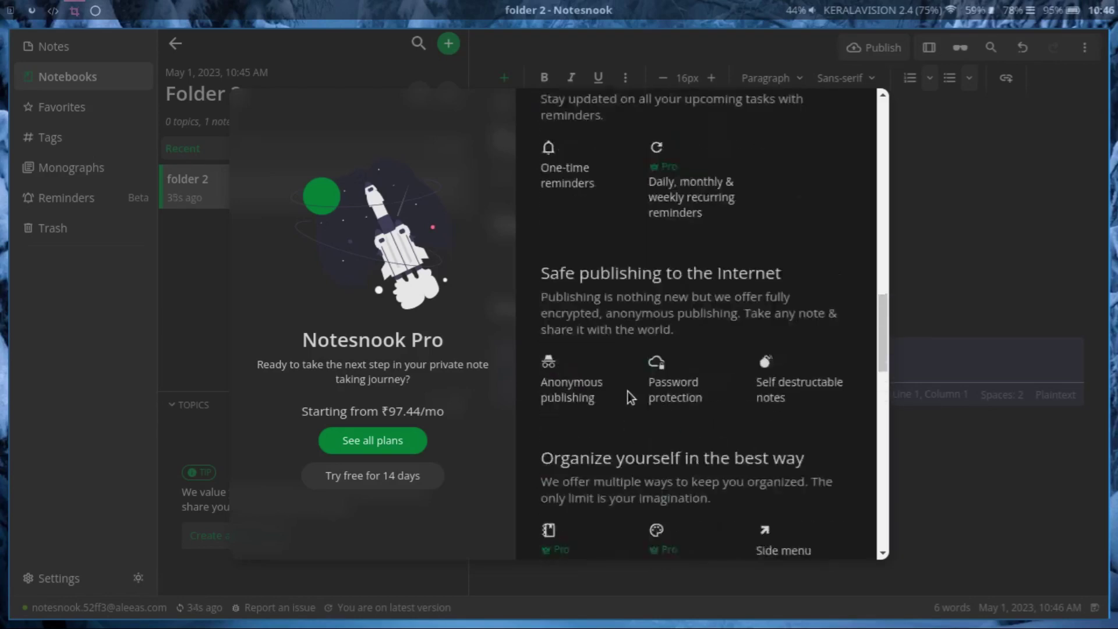
scroll(628, 396, up, 2)
scroll(627, 396, down, 3)
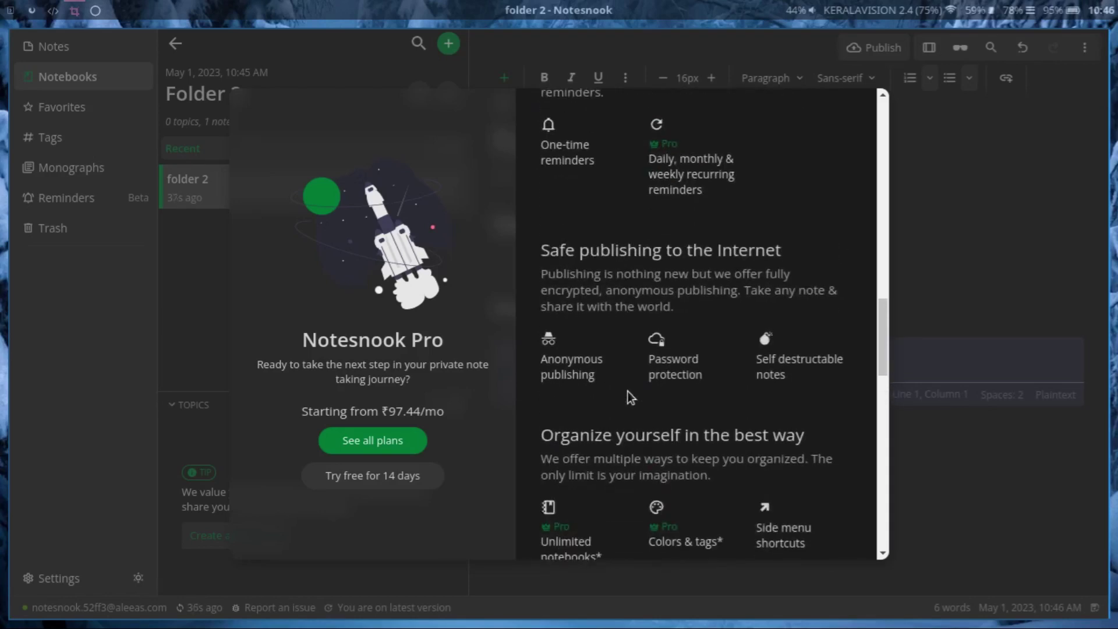
scroll(749, 370, up, 8)
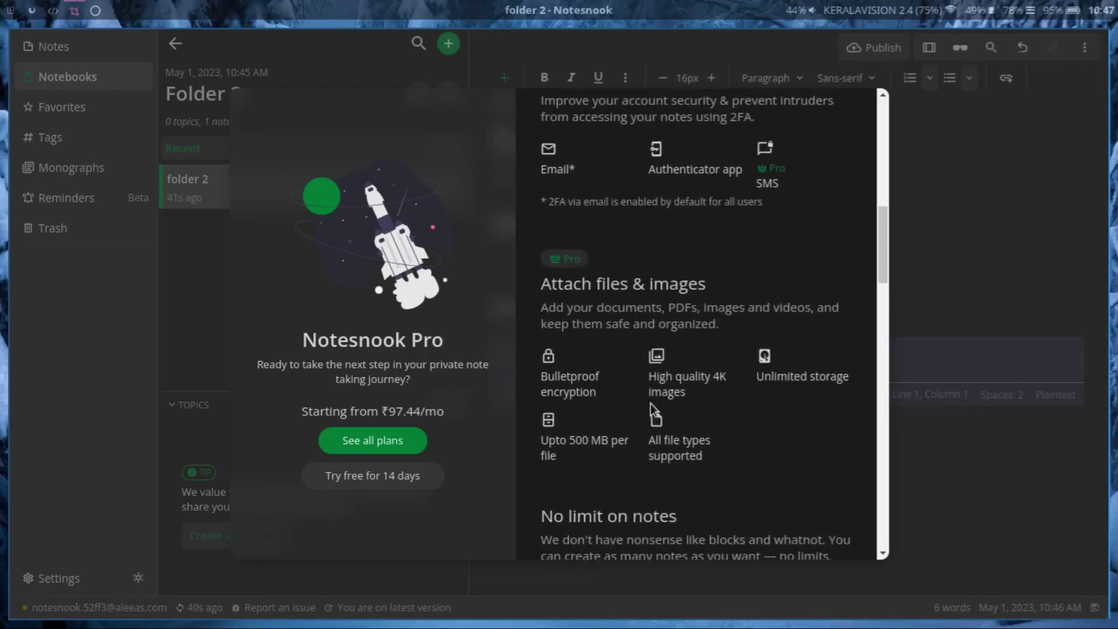
scroll(651, 403, up, 7)
scroll(651, 403, up, 3)
Close the Notesnook Pro offer and type a few stray test characters
click(970, 462)
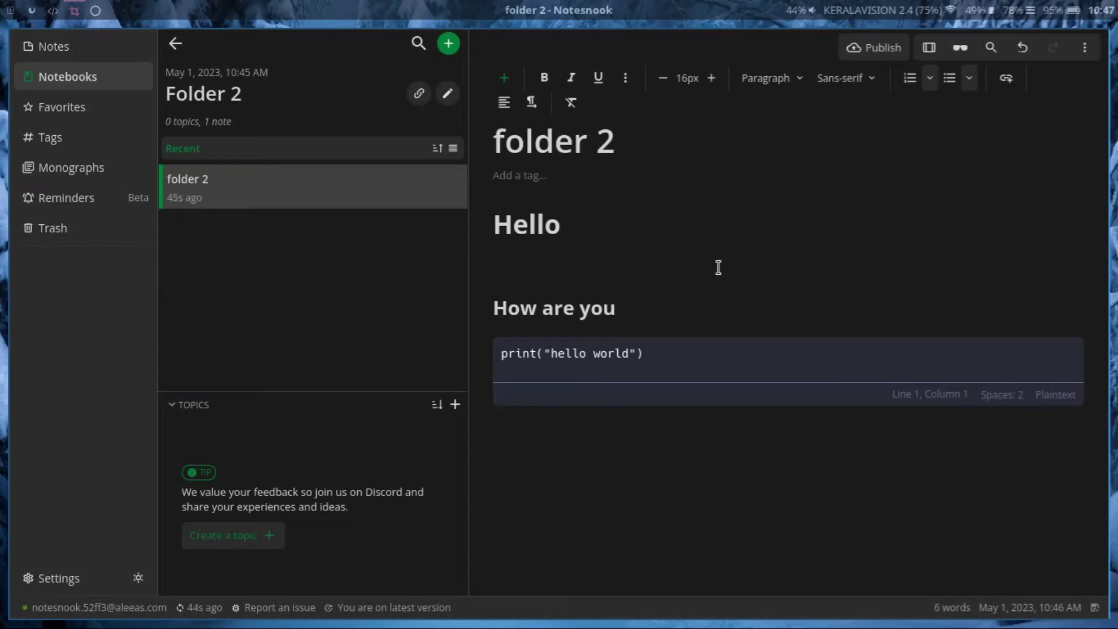
text(test)
key(BackSpace)
key(BackSpace)
key(BackSpace)
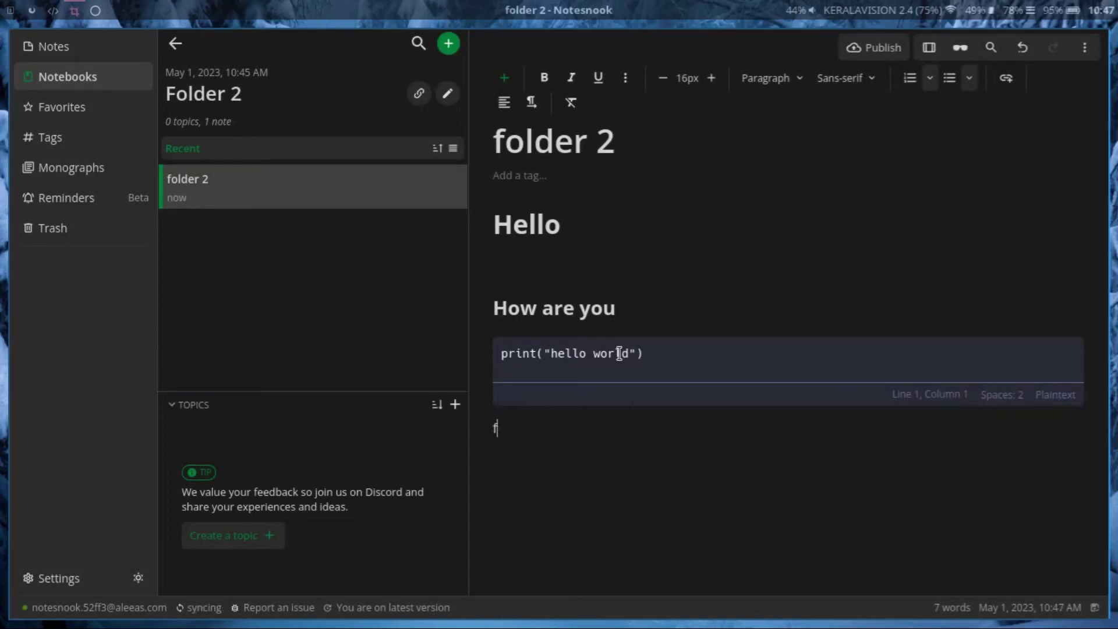
text(a)
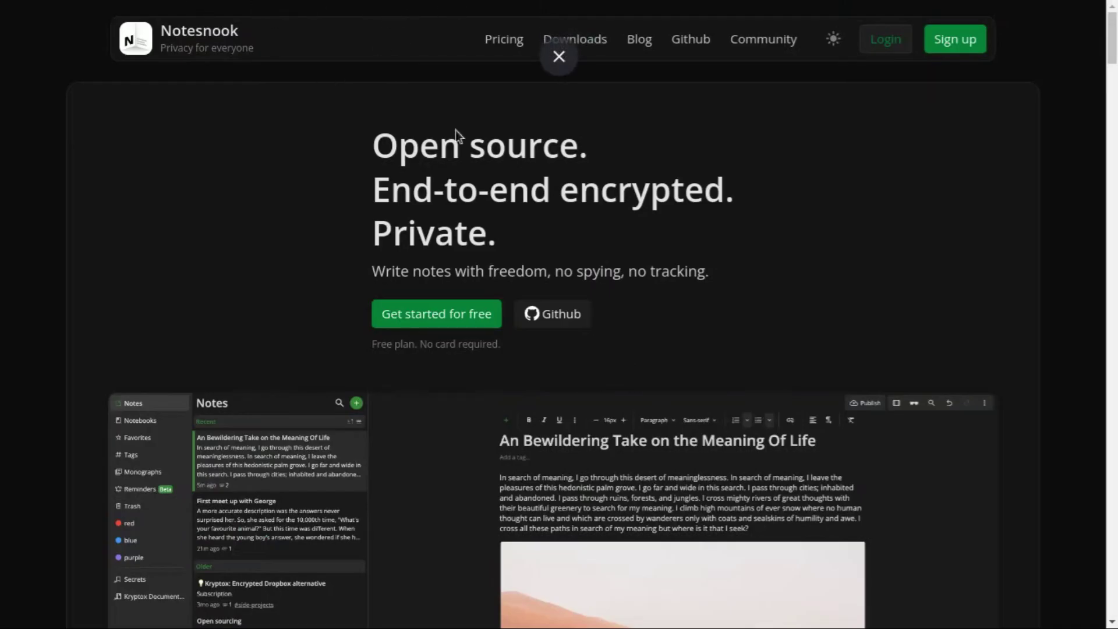
Select the Open source headline and browse the Notesnook GitHub README before returning
drag(366, 157, 525, 230)
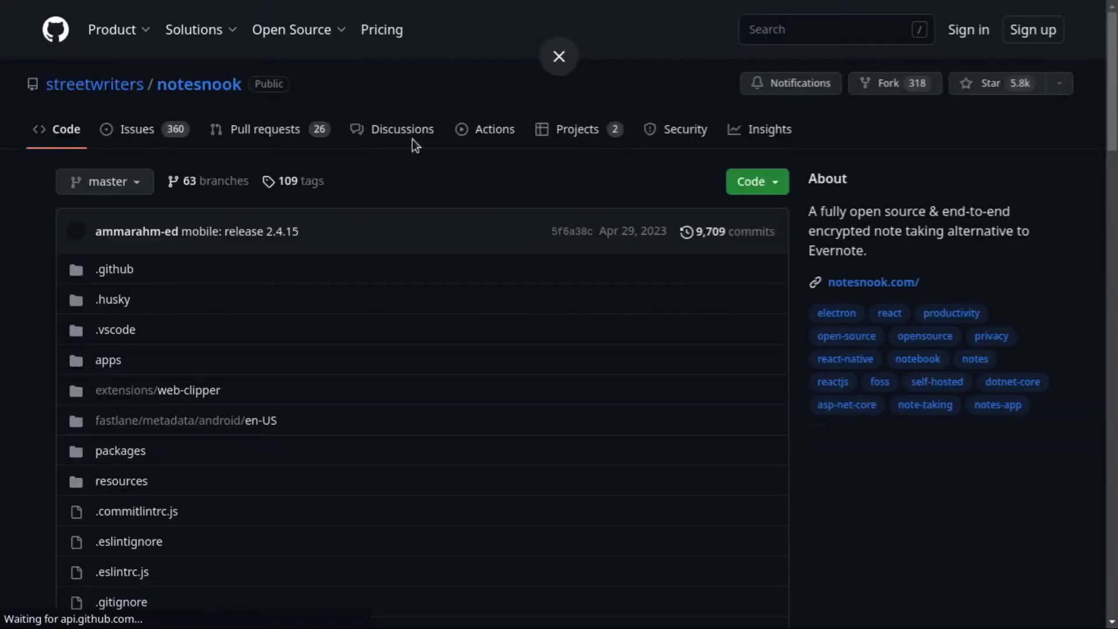
scroll(355, 317, down, 7)
scroll(354, 317, down, 10)
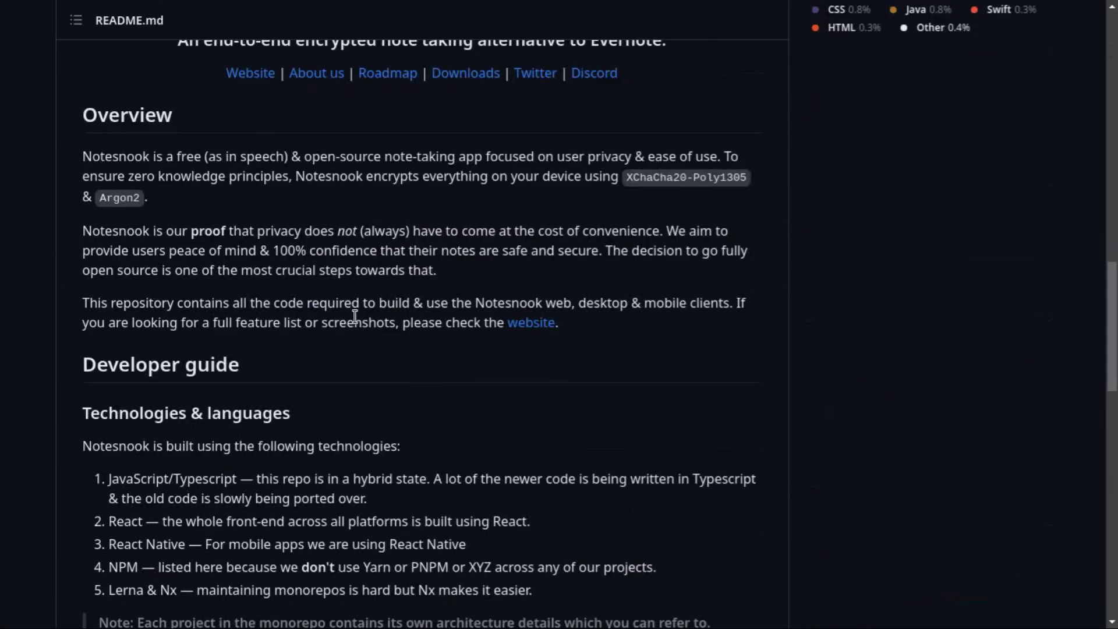
scroll(377, 330, up, 5)
key(alt+Left)
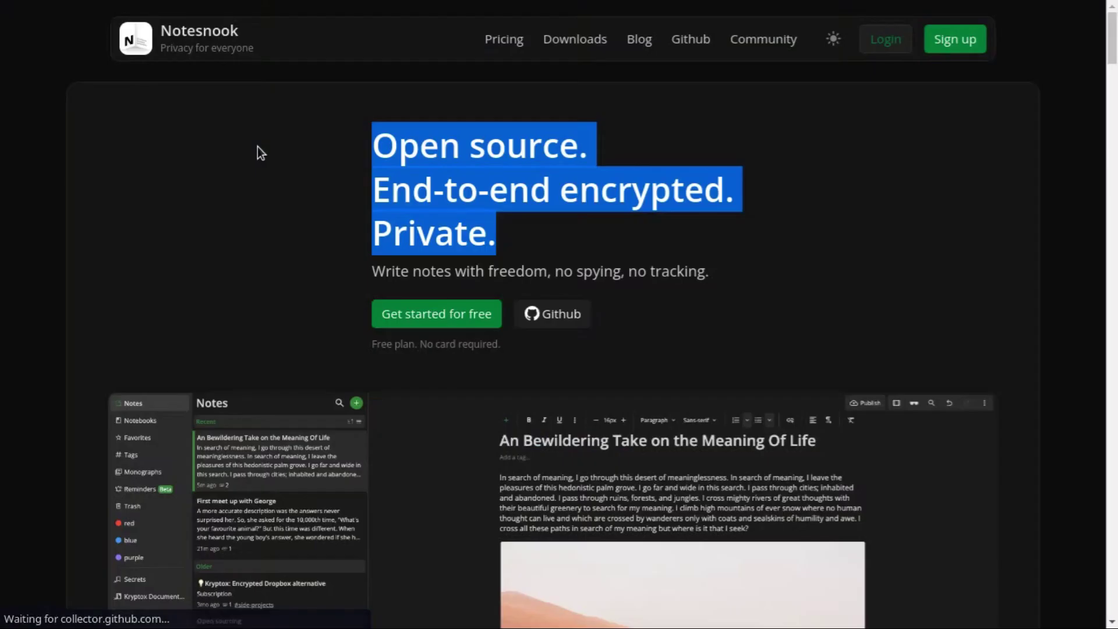
Scroll the Notesnook homepage, then leave the browser for the recording terminal
scroll(178, 366, down, 10)
scroll(178, 366, down, 15)
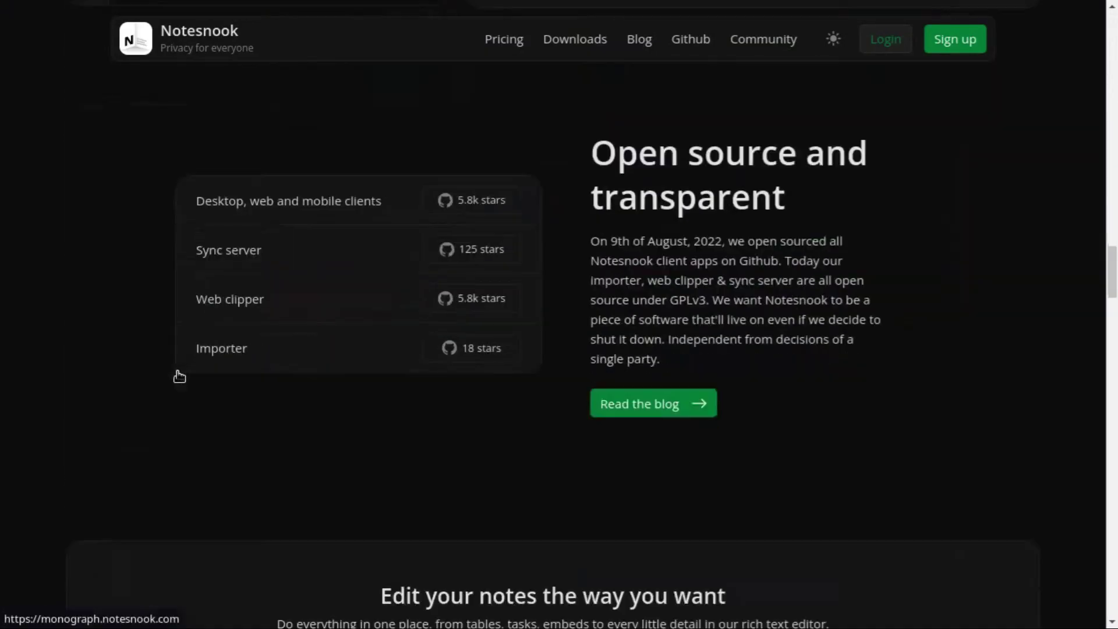
scroll(179, 379, down, 5)
scroll(179, 379, up, 20)
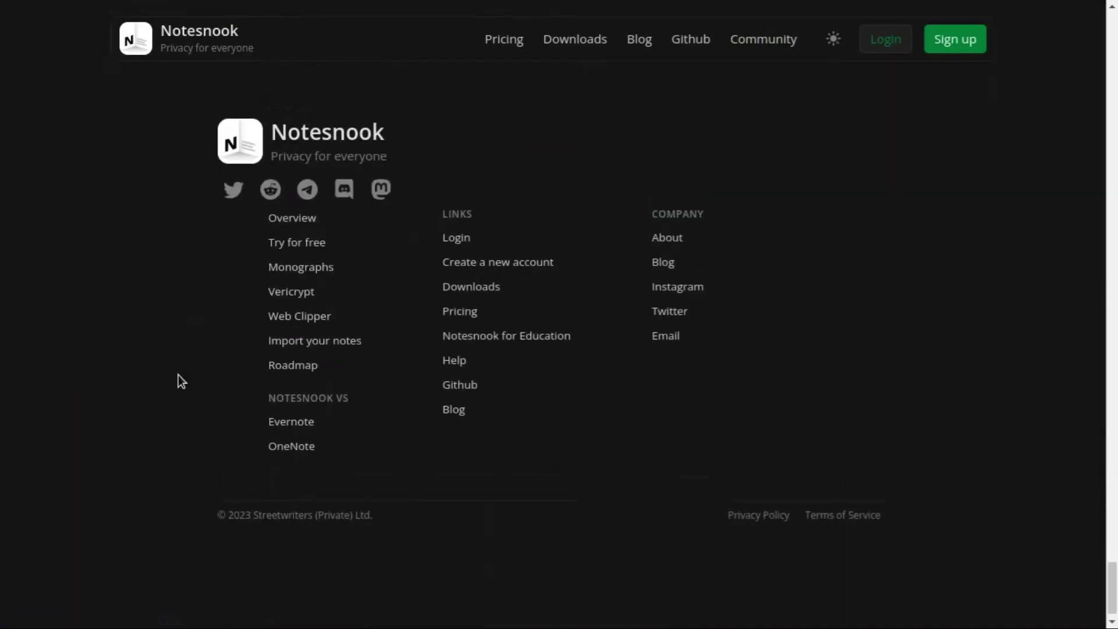
key(super+1)
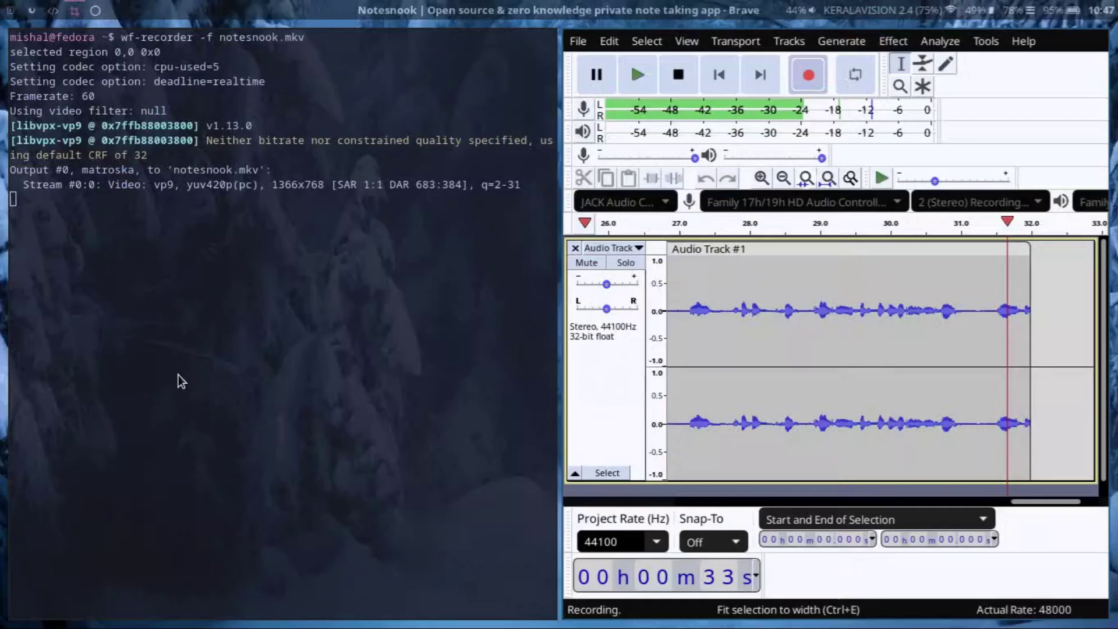
click(260, 407)
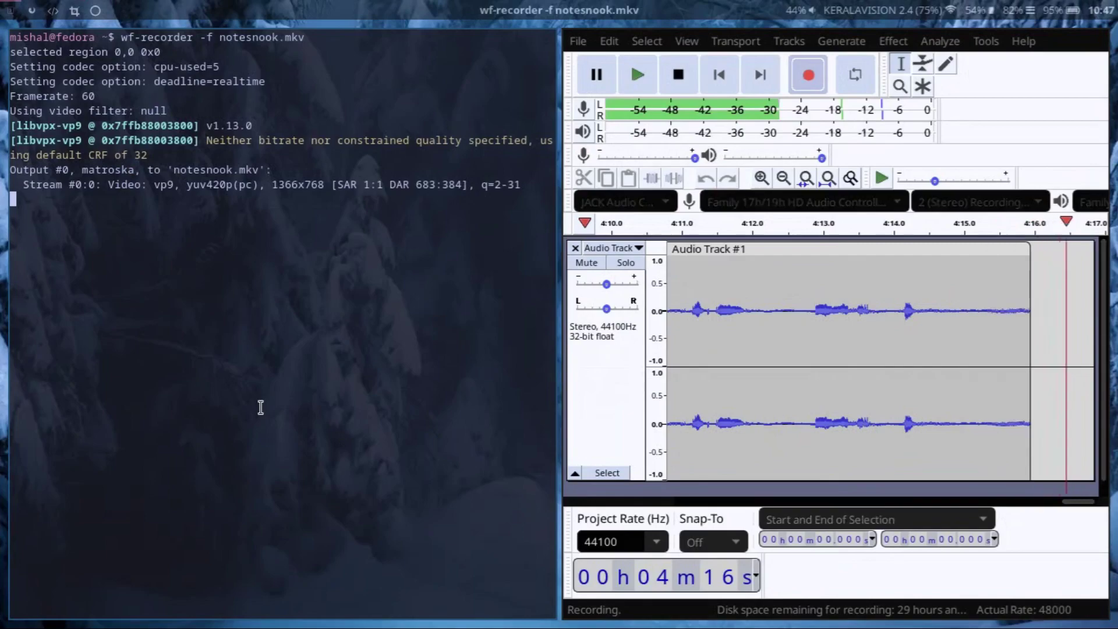